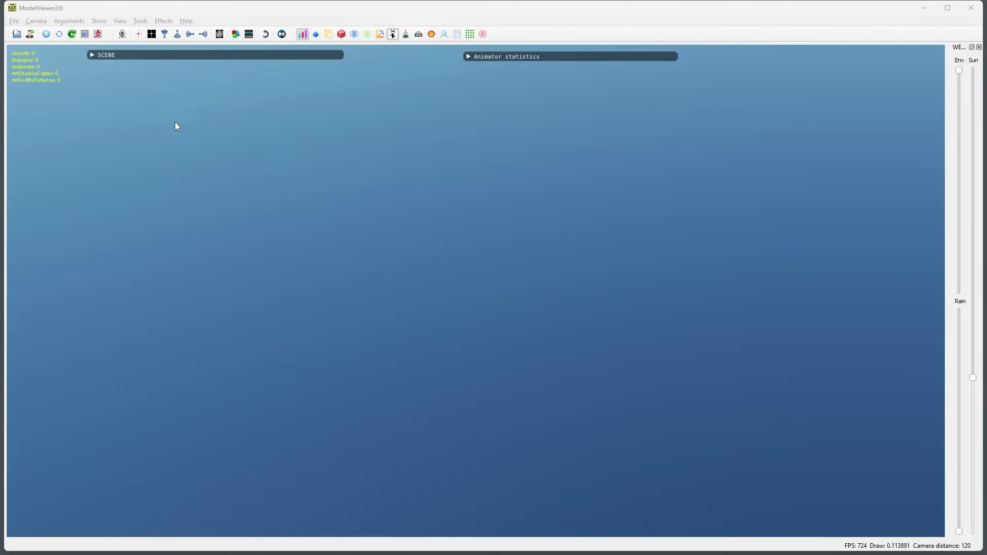
Load the recent fa-18c.edm model and orbit closer to the aircraft
click(13, 21)
mouse_move(28, 96)
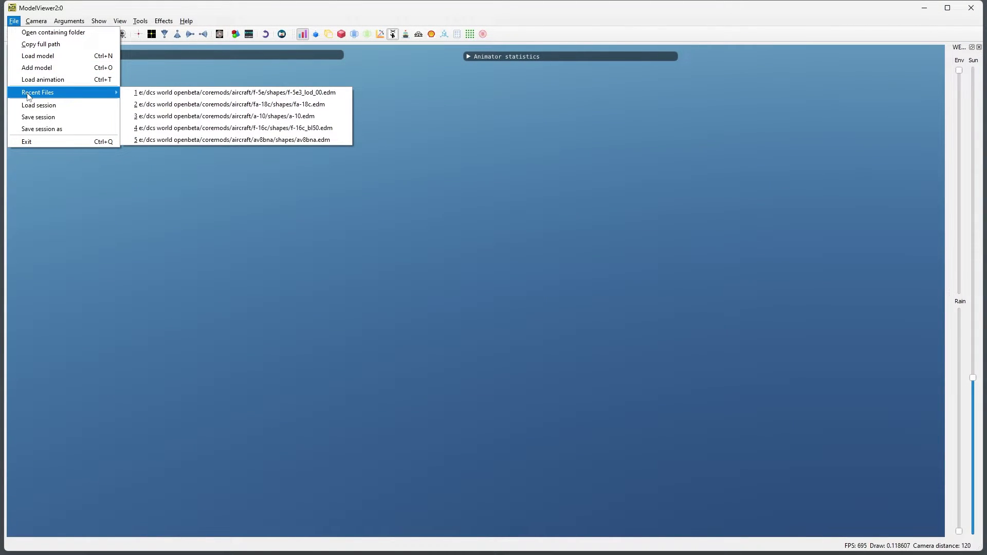
click(197, 105)
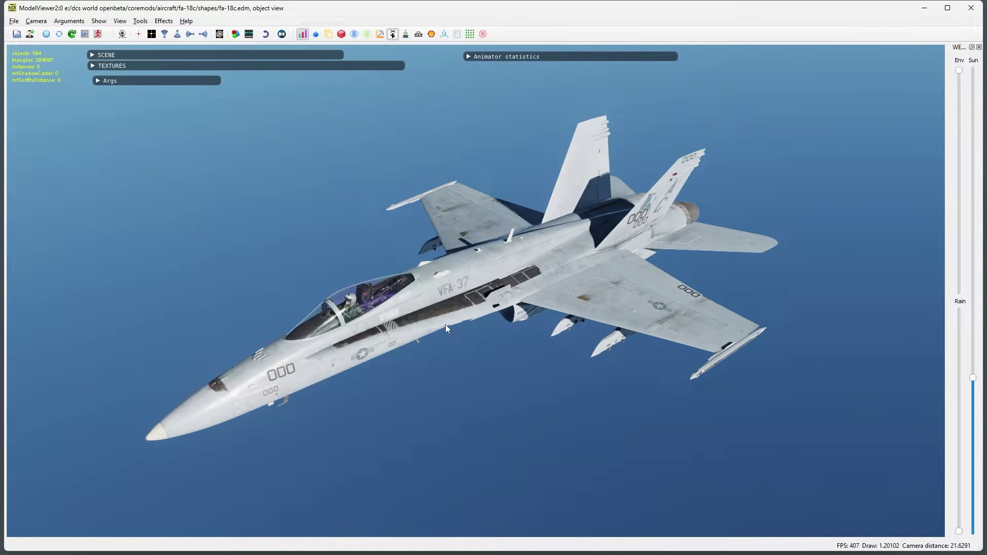
drag(438, 355, 495, 290)
Expand the model's textures and filter them by 'helmet'
click(94, 65)
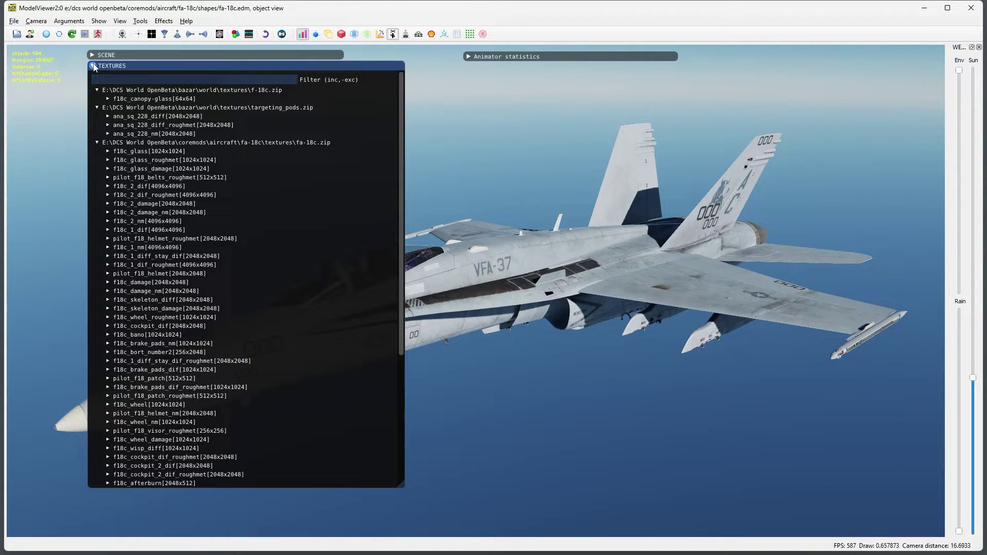
click(114, 79)
text(helmet)
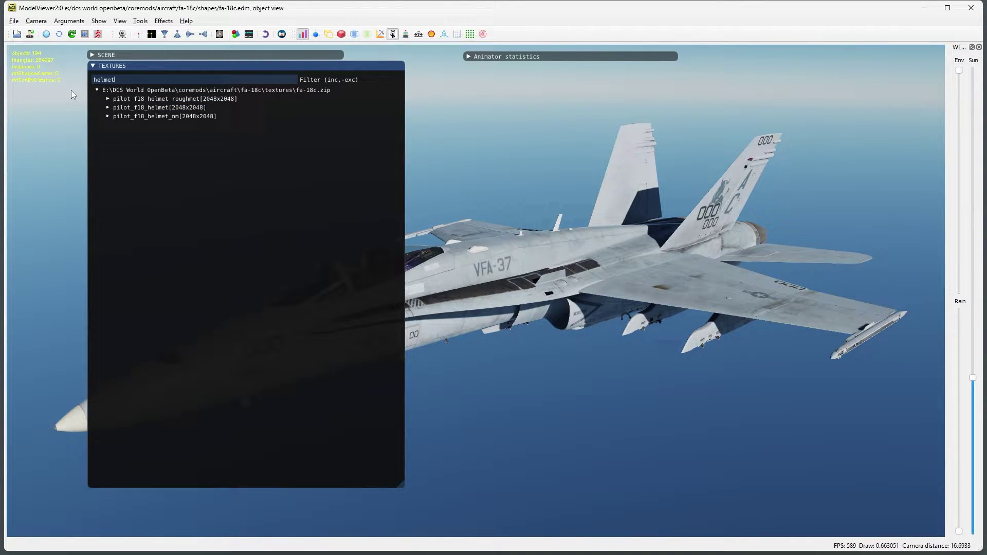
Preview pilot_f18_helmet and save its UV layout as pilot_f18_helmet.dds.csv
click(108, 108)
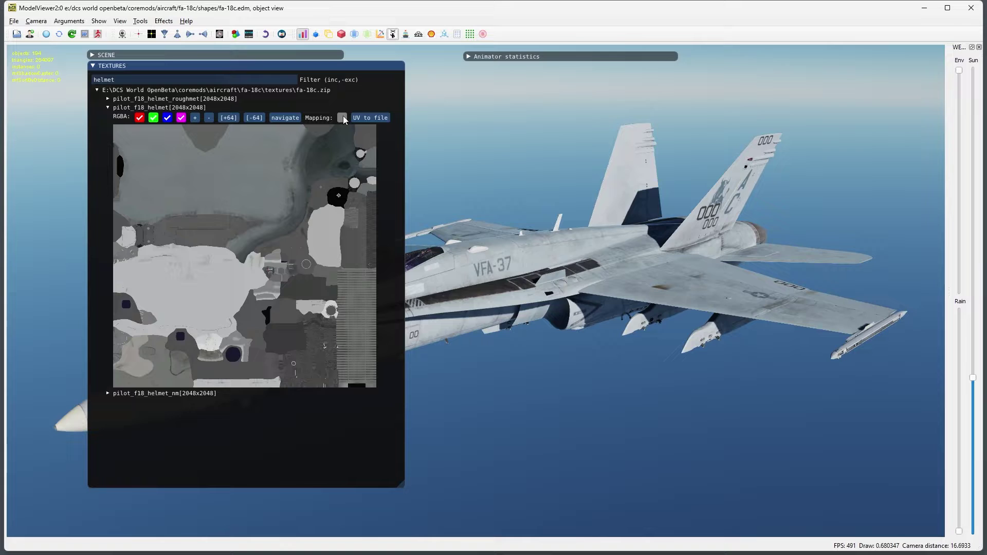
click(368, 118)
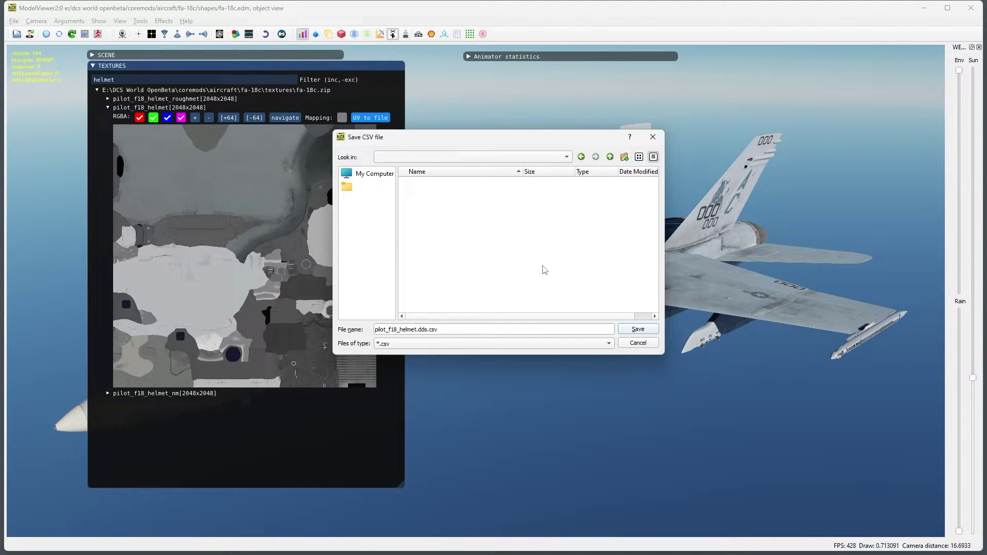
click(629, 329)
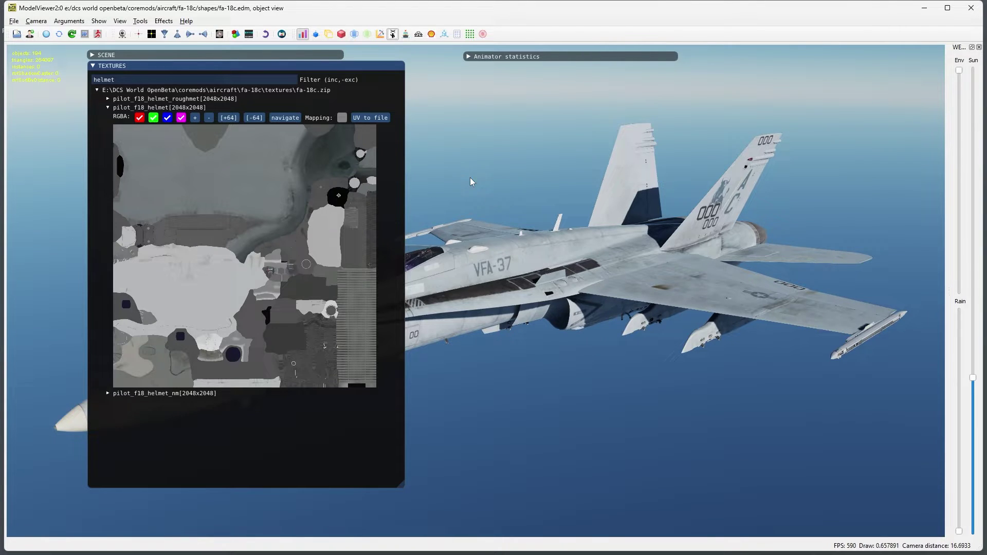
Open pilot_f18_helmet from the FA-18C textures folder via its right-click Open command
click(284, 118)
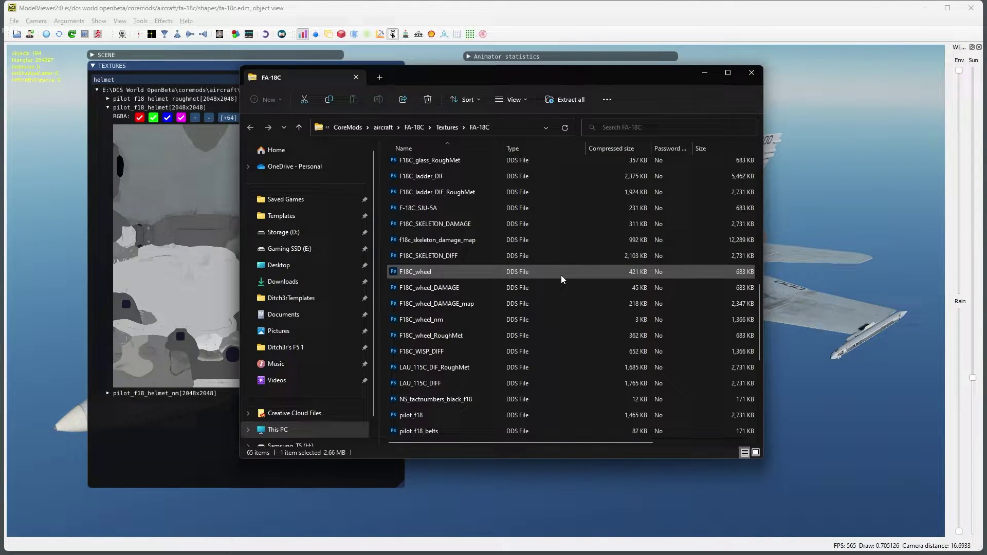
scroll(560, 275, down, 3)
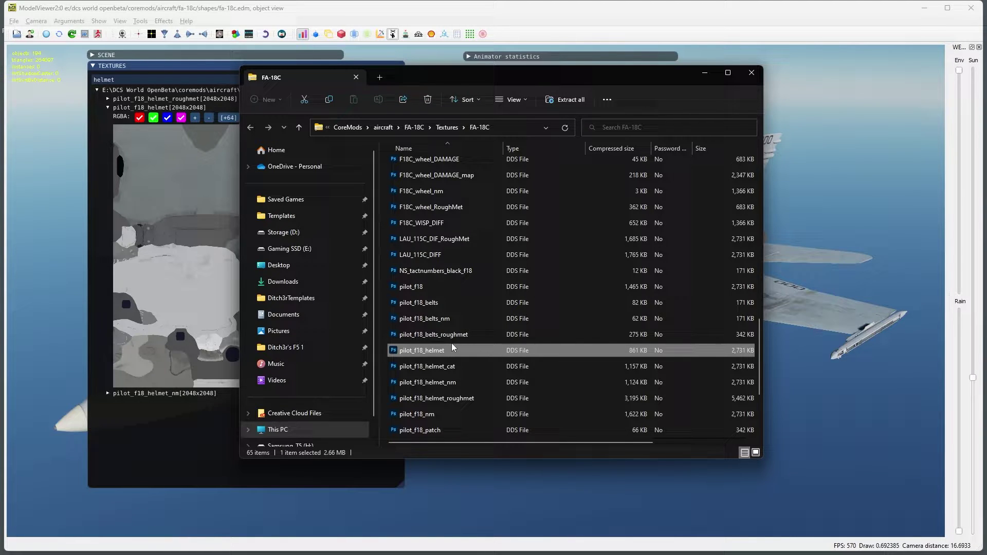
right_click(458, 352)
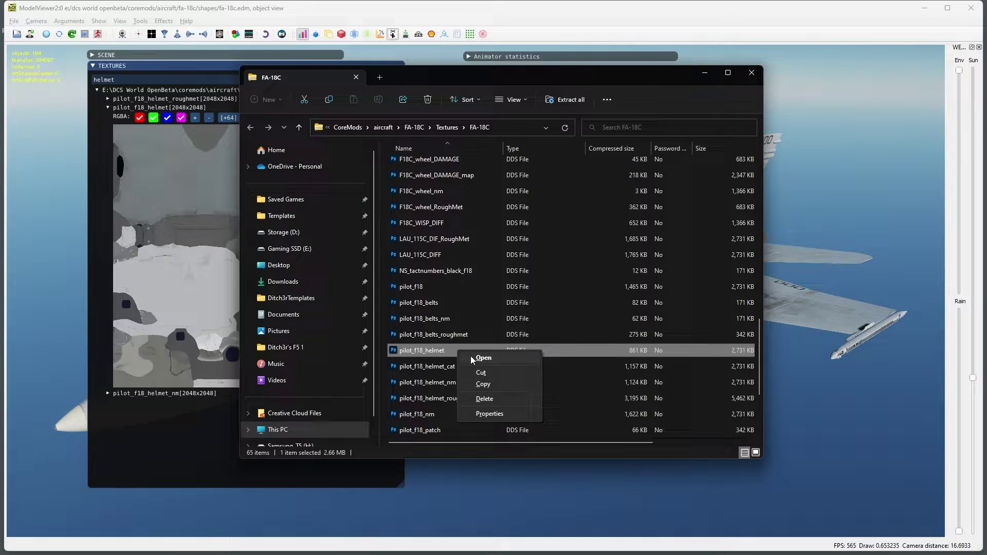
click(472, 358)
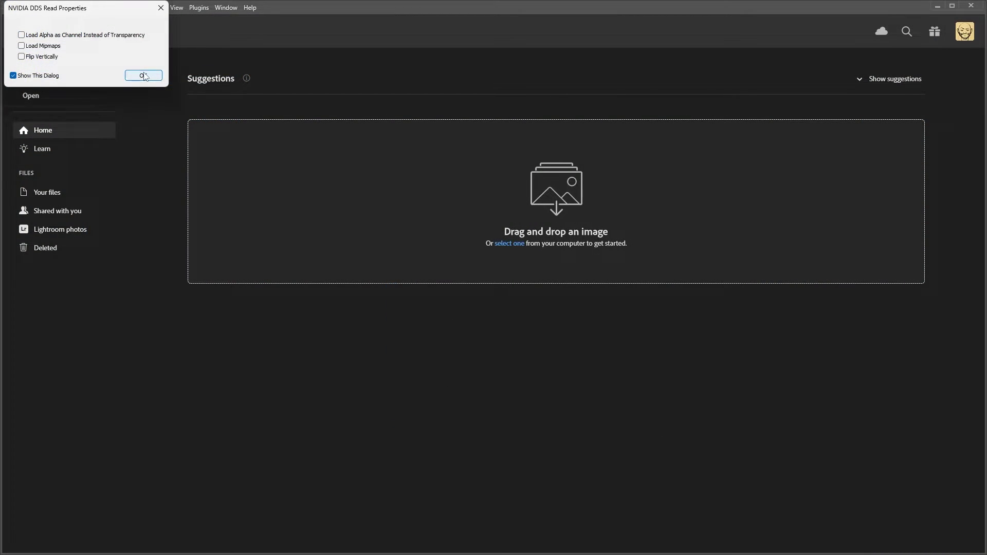
Accept the DDS read settings and save the texture as PSD named pilot_f18_helmet
click(143, 76)
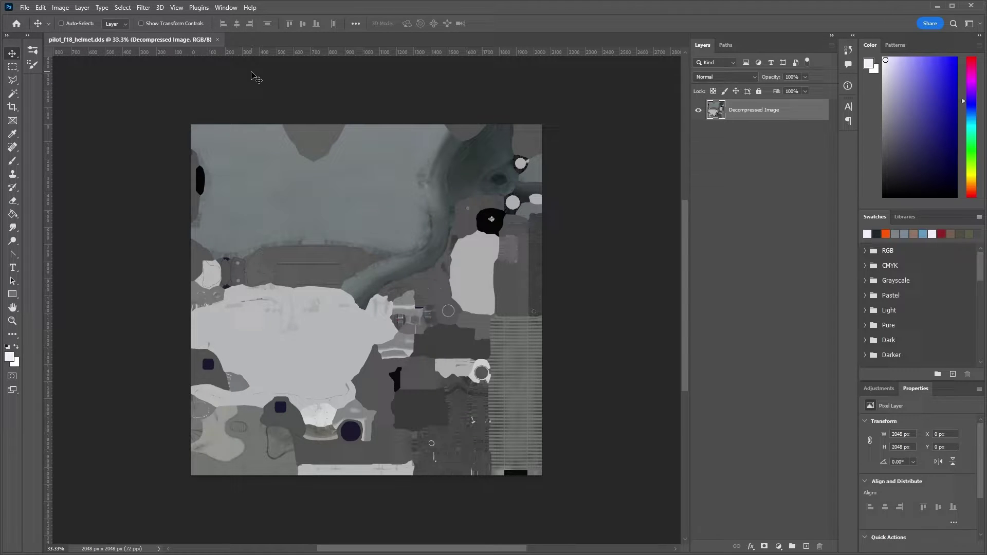
key(z)
click(26, 8)
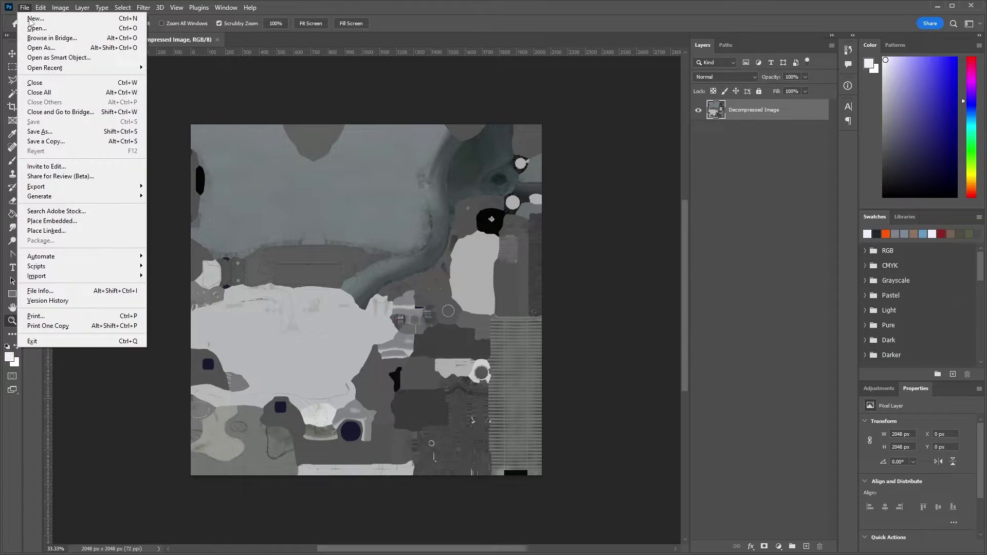
click(39, 132)
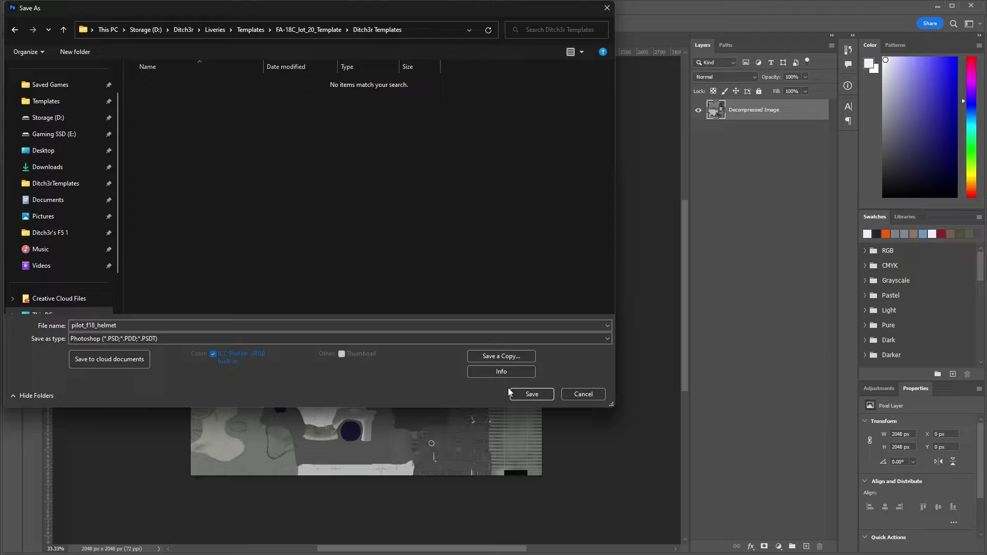
click(531, 394)
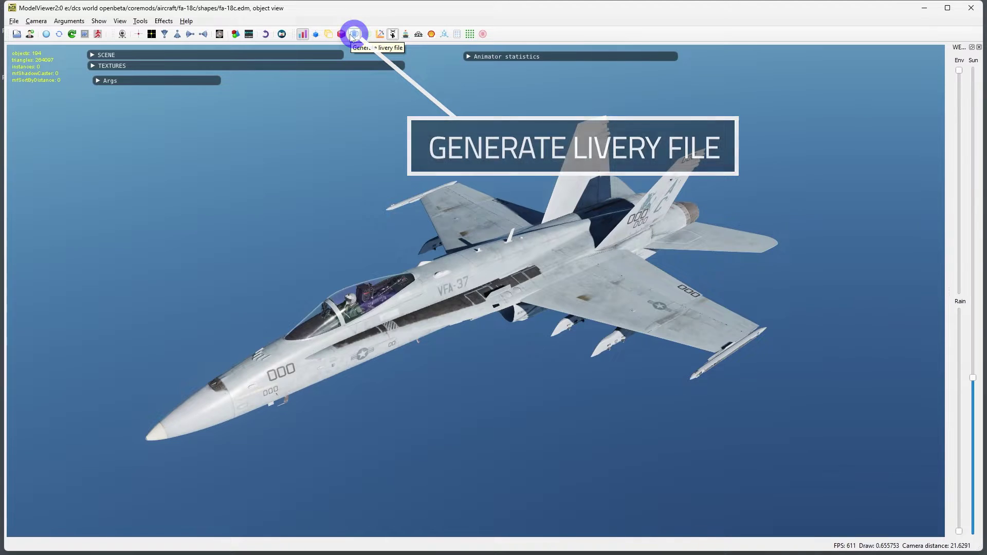
Save a livery file named description in DCS.openbeta > Liveries > FA-18C_hornet > Helmet Texture
click(353, 35)
double_click(421, 211)
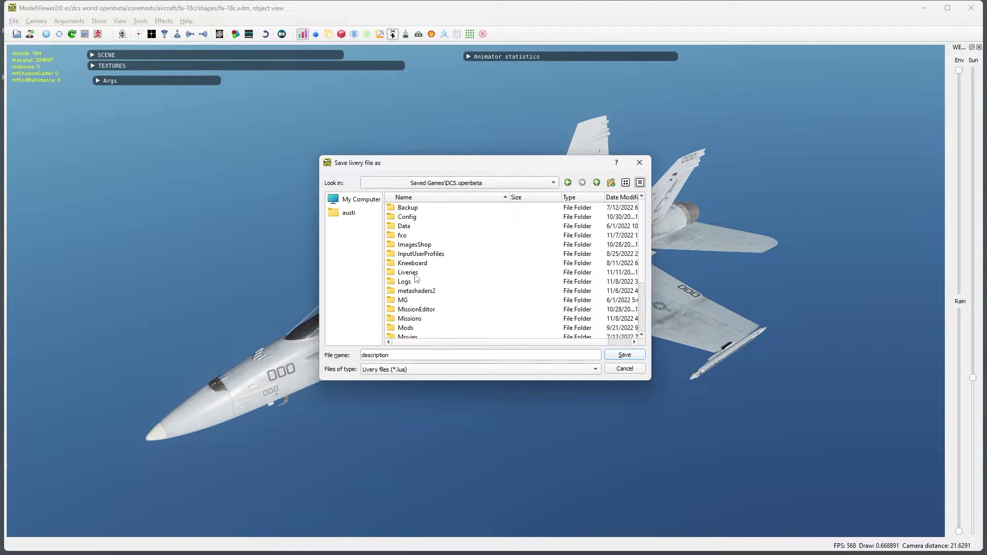
double_click(415, 274)
double_click(419, 226)
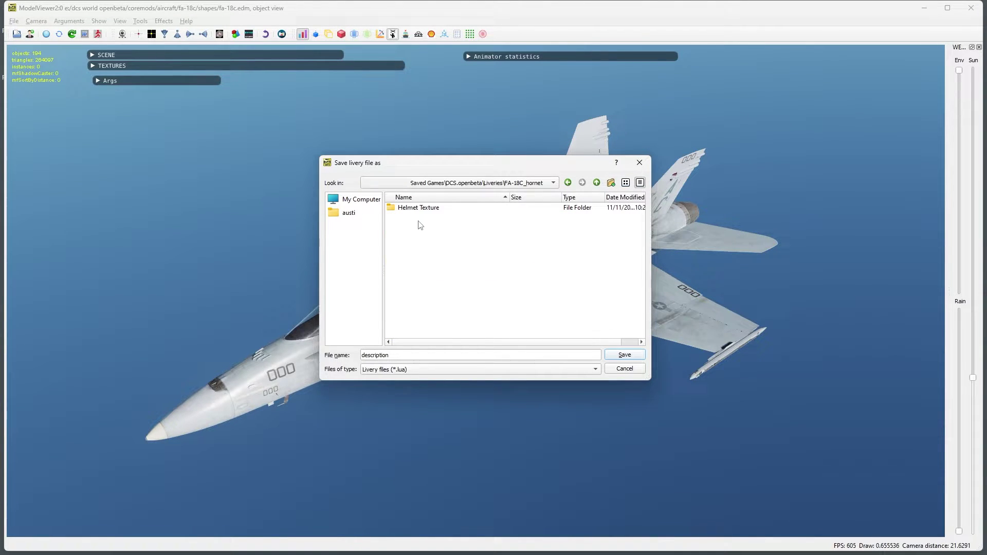
double_click(421, 210)
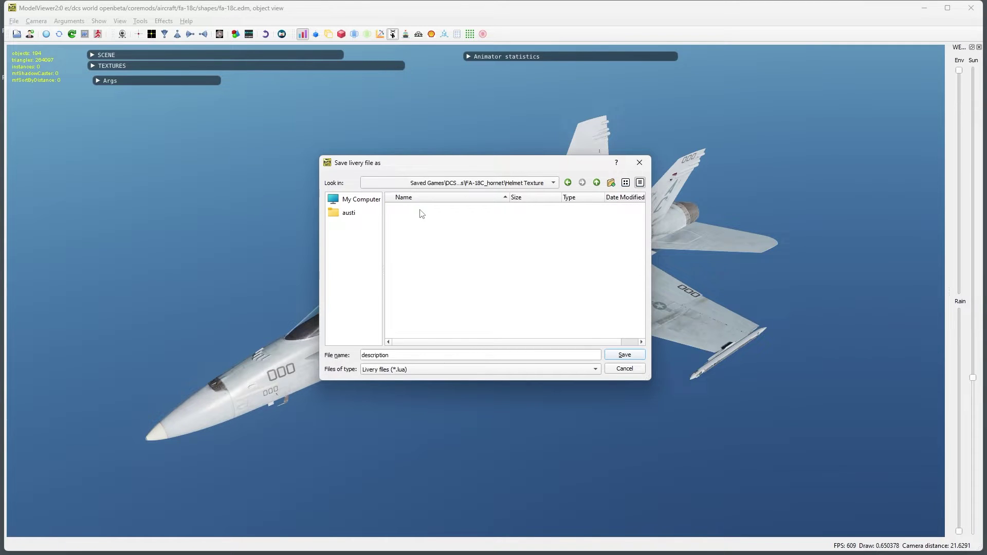
click(624, 355)
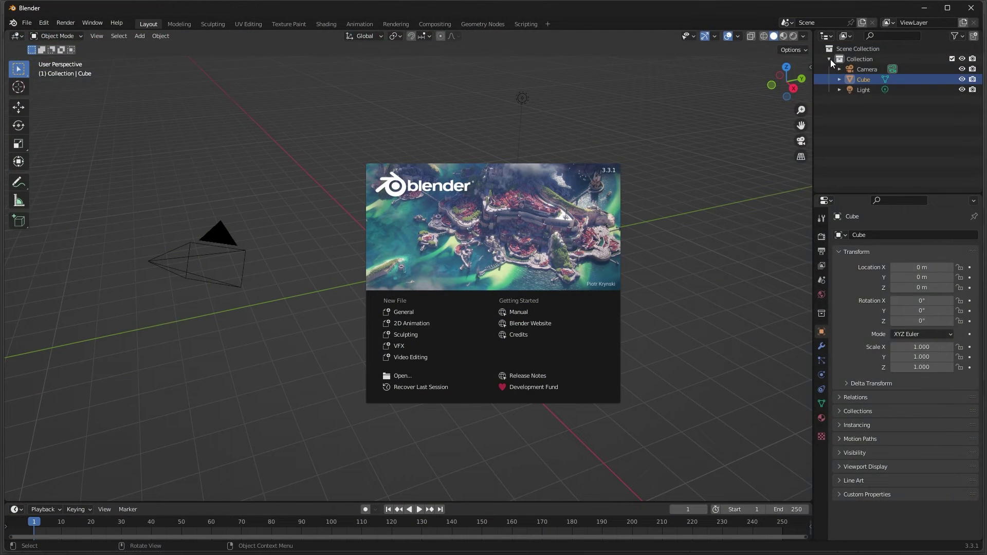
Start a General scene and import pilot_f18_helmet.dds.csv into the DCS UV Converter
click(396, 311)
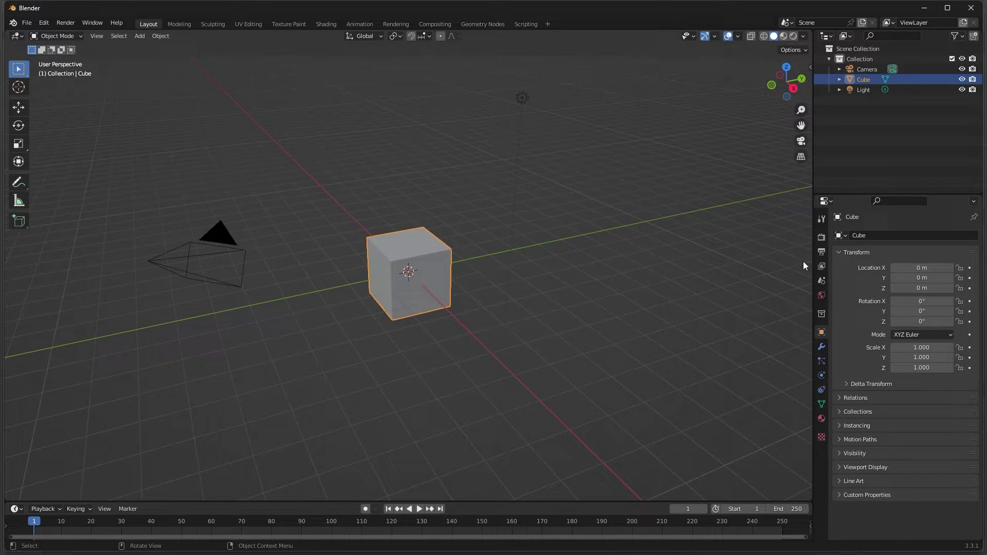
click(821, 281)
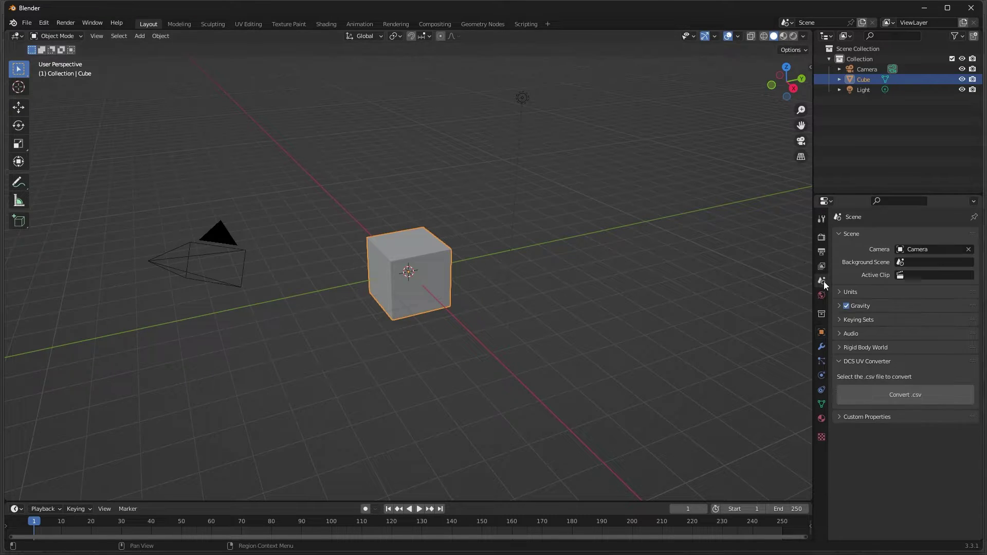
click(871, 393)
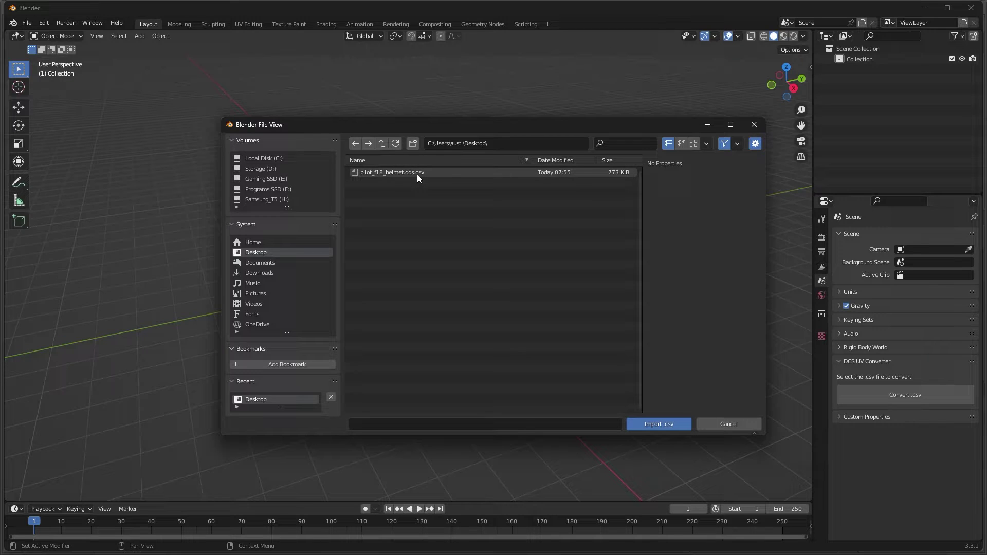
click(449, 175)
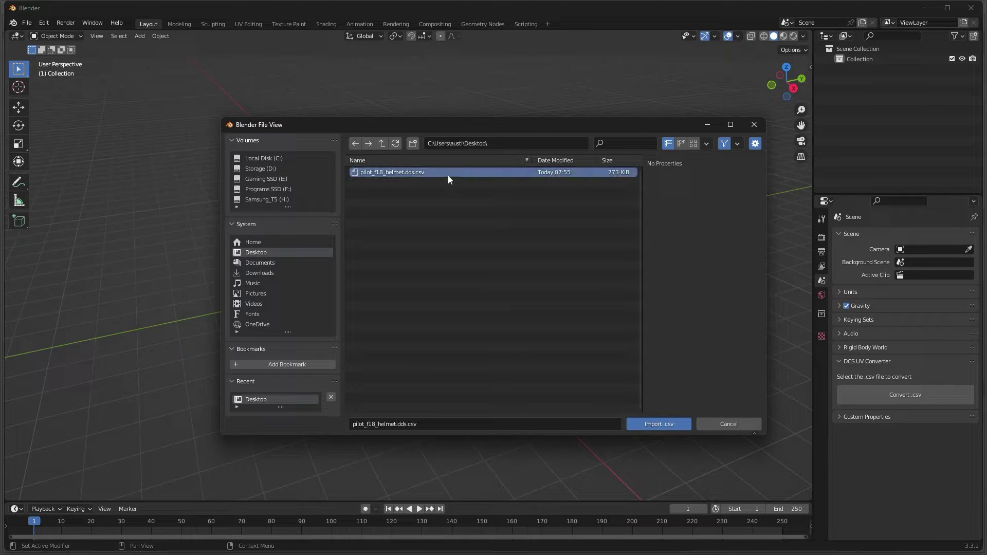
click(671, 424)
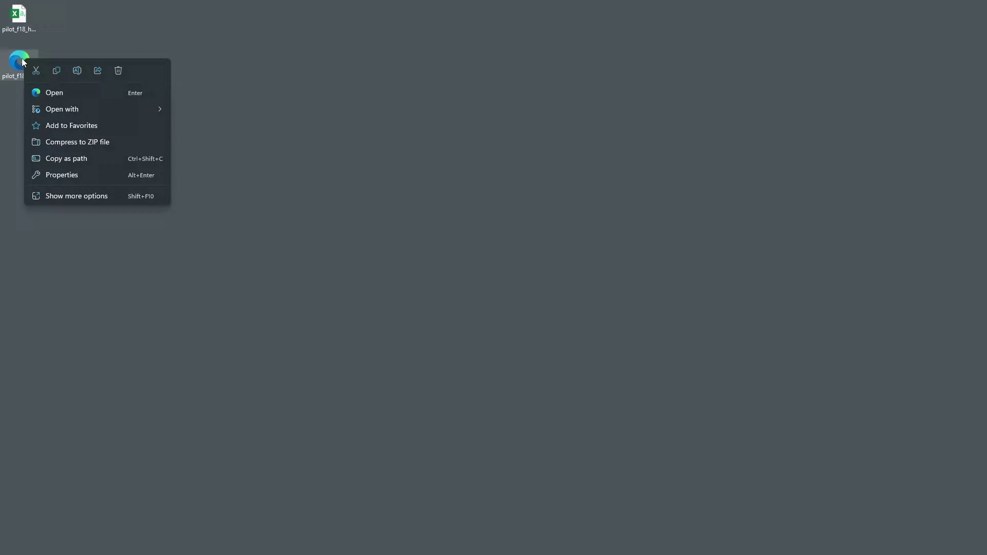
Open the desktop's helmet UV SVG with Adobe Photoshop 2023
mouse_move(161, 114)
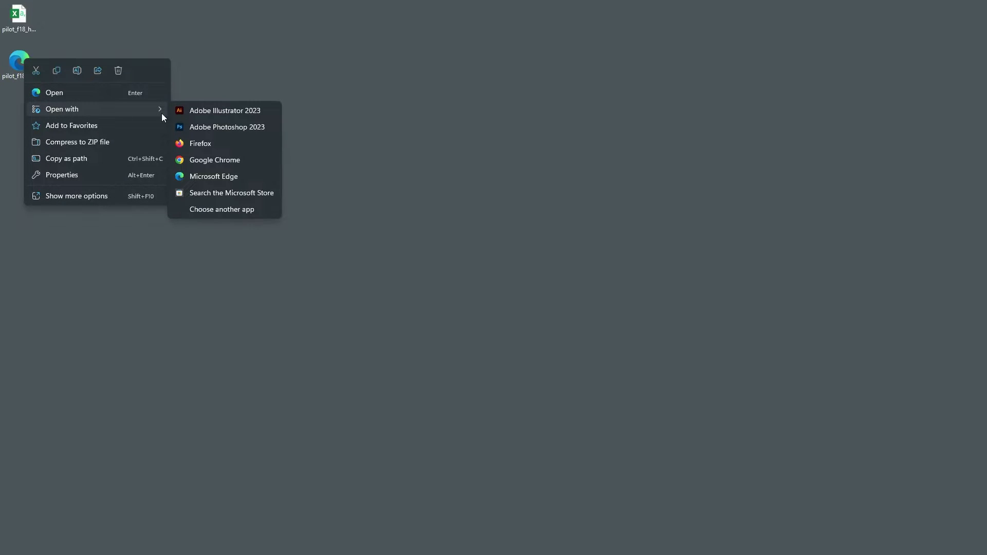
click(206, 127)
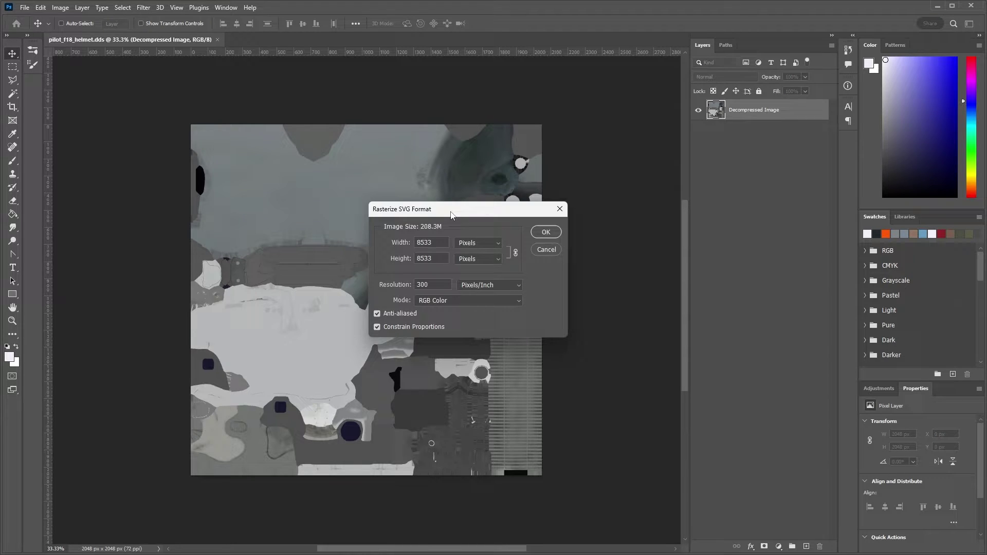
Rasterize the SVG at a width of 2048 pixels, height following
double_click(431, 243)
text(2048)
click(545, 232)
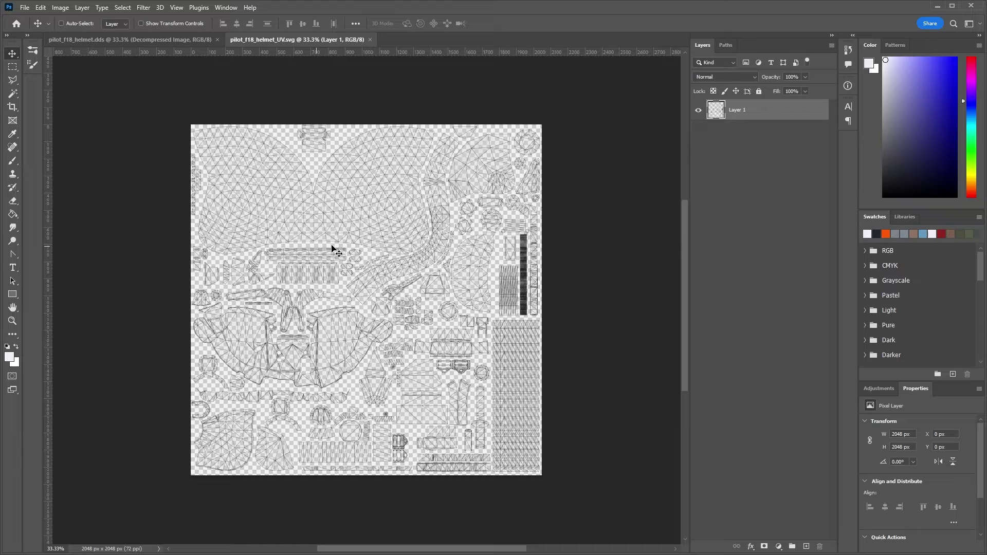
Fit the UV layout in view, then select all and copy it
key(z)
right_click(375, 262)
click(402, 267)
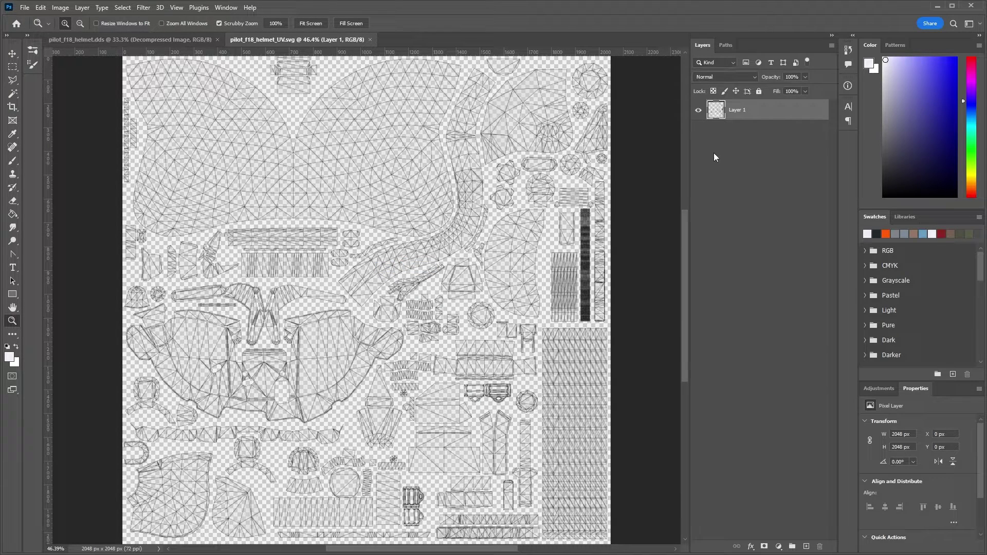
key(ctrl+c)
key(ctrl+a)
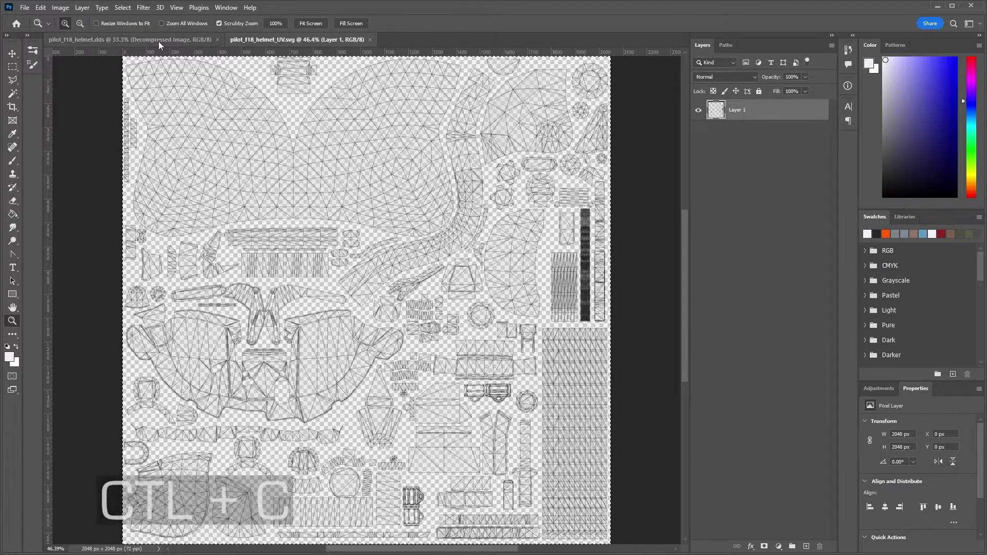
Paste the UV wireframe onto the helmet texture at 41% opacity in Multiply mode
click(128, 39)
key(ctrl+v)
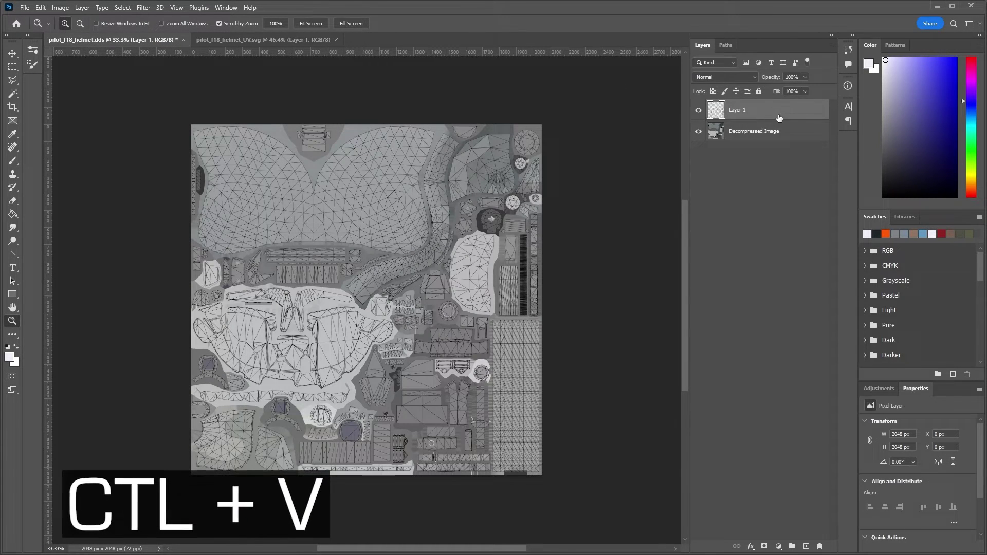
drag(782, 87, 778, 86)
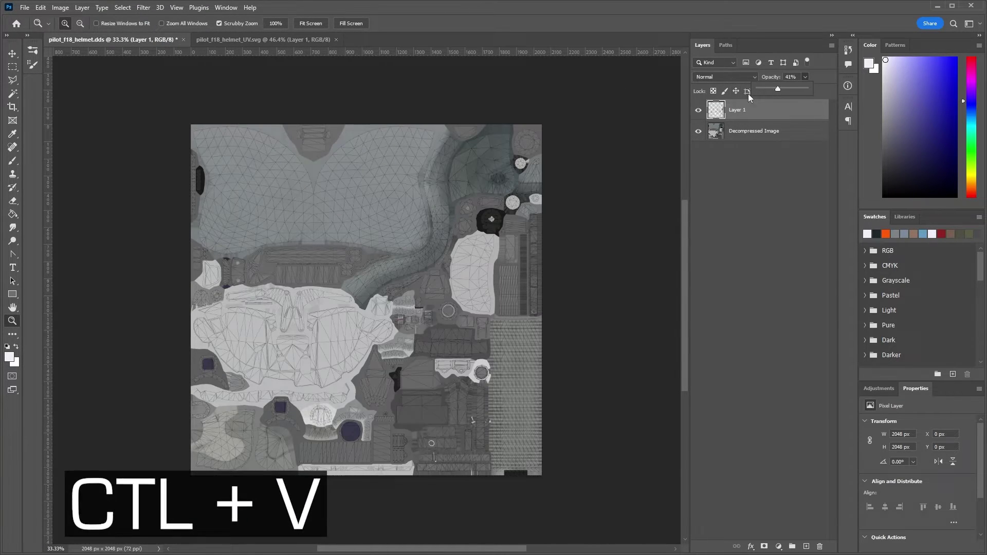
click(722, 76)
click(715, 122)
Compare the texture with and without the wireframe, then open description.lua
click(698, 110)
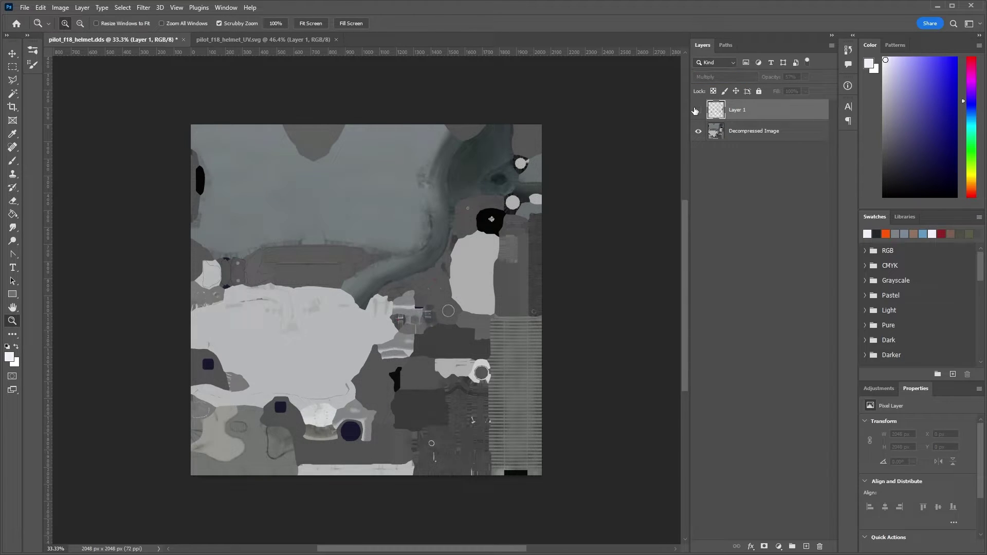
click(698, 110)
click(698, 110)
click(696, 110)
click(696, 110)
right_click(257, 298)
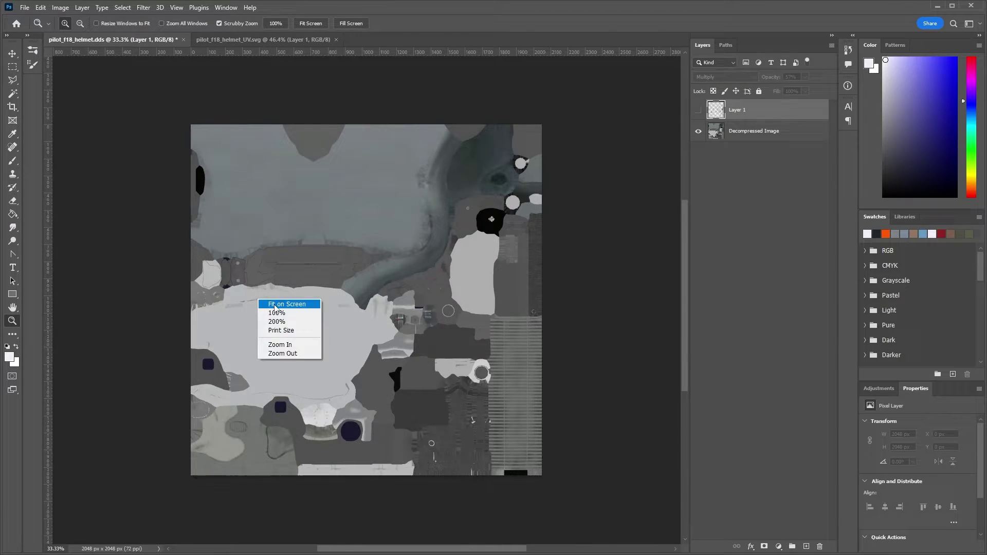
click(287, 303)
click(699, 110)
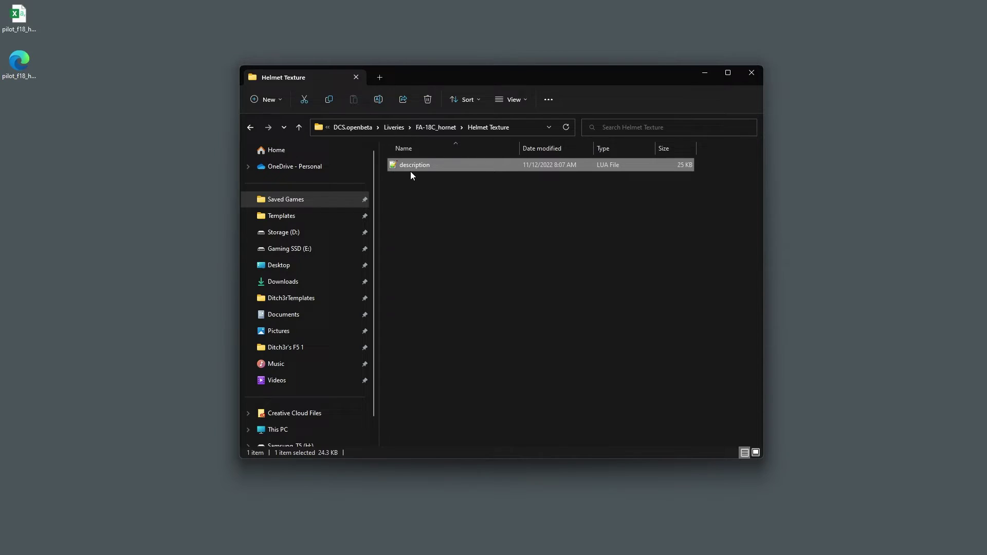
double_click(411, 170)
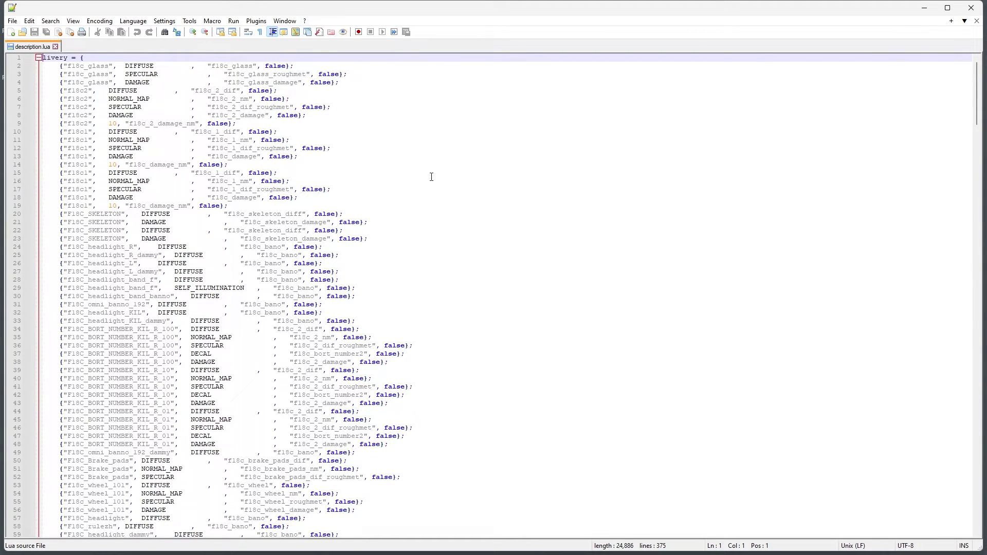
Select 'false' on line 18 and use Replace All to make it 'true' everywhere
click(440, 199)
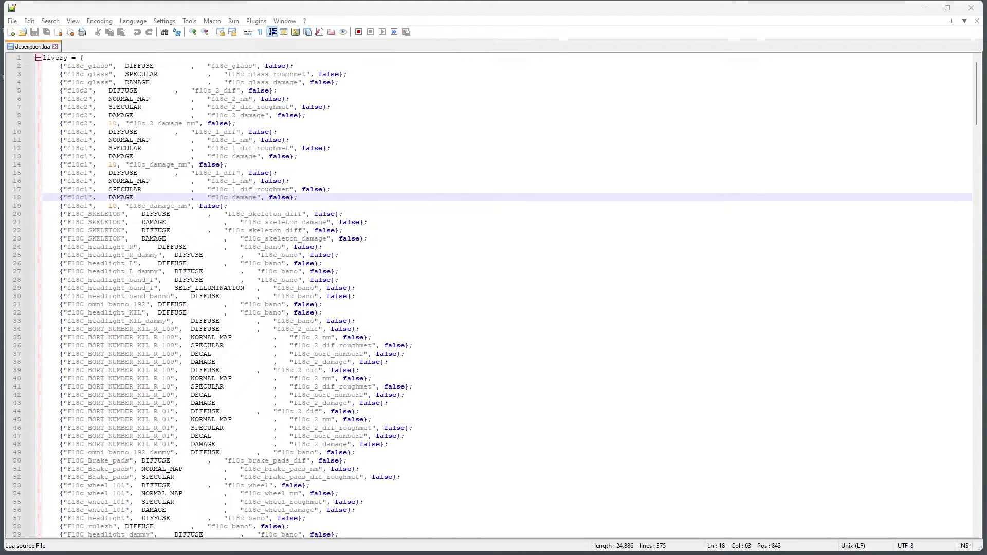
double_click(283, 198)
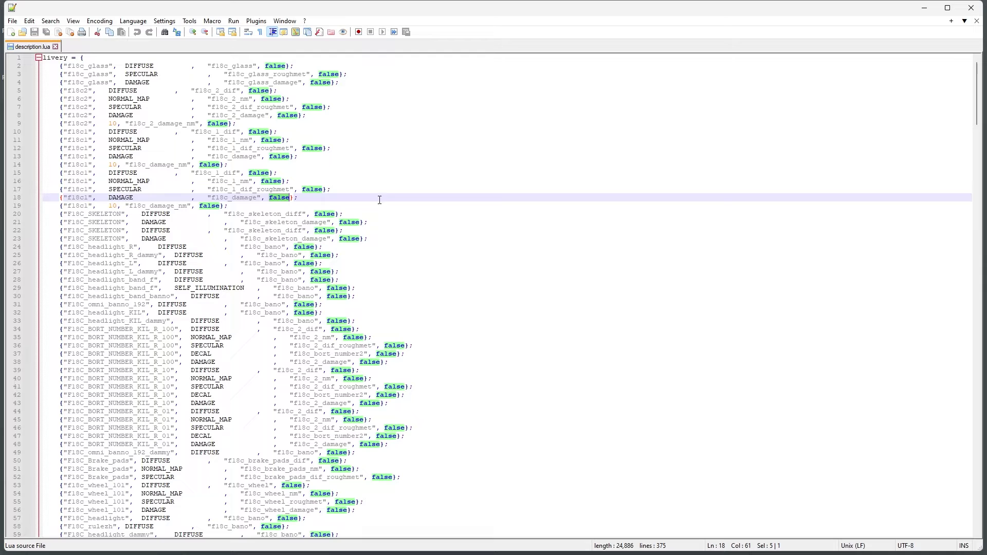
key(ctrl+f)
click(535, 225)
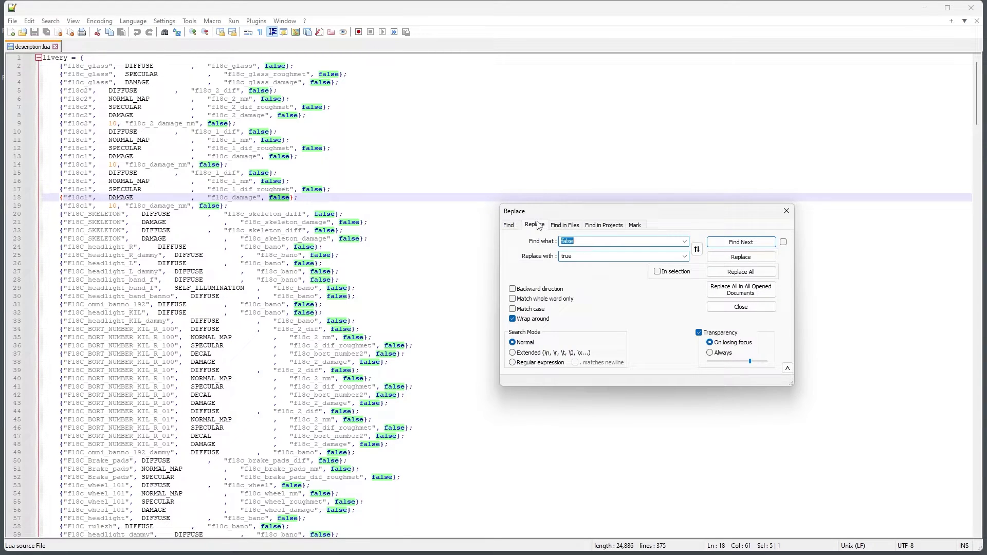
click(741, 272)
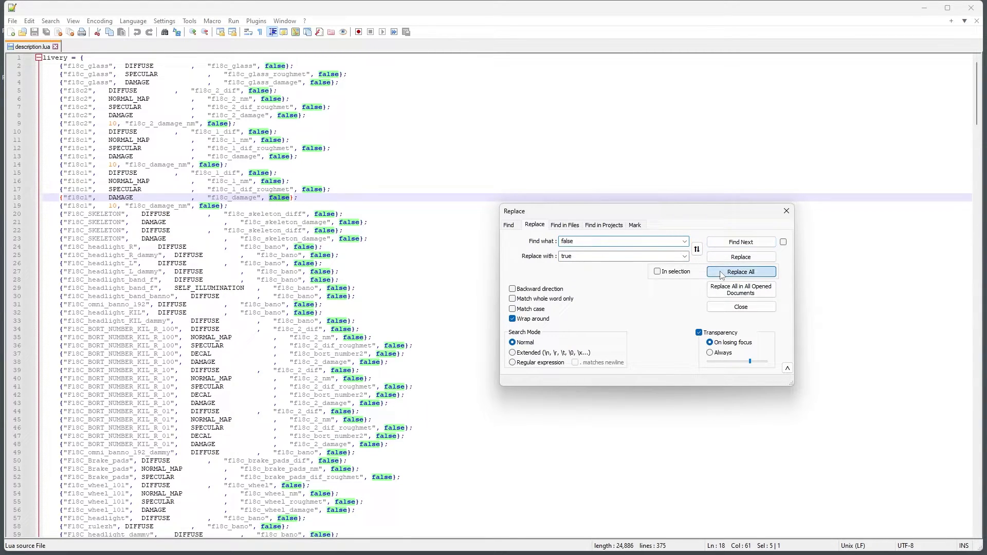
click(509, 225)
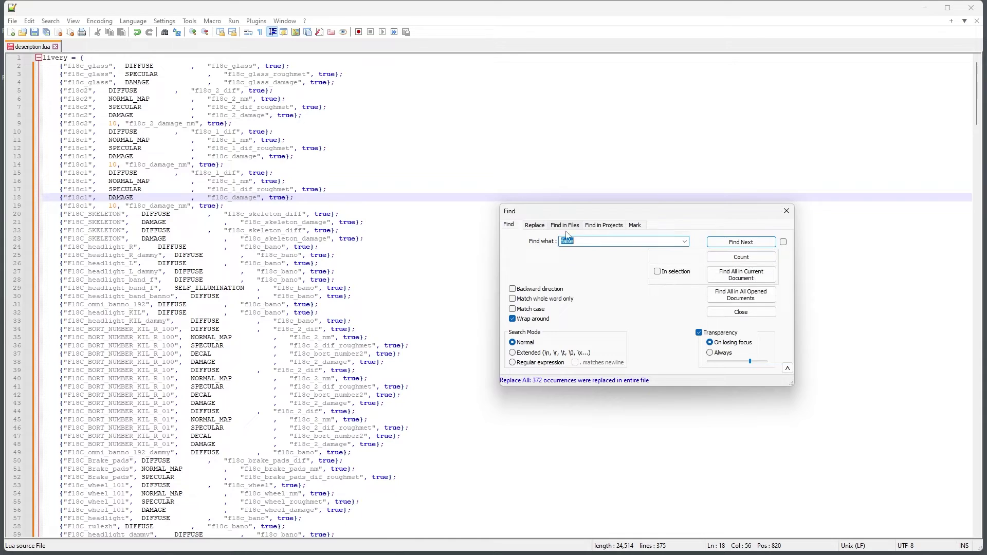
Find the first helmet entry and add a blank line above the helmet glass entries
text(helmet)
key(Return)
click(135, 307)
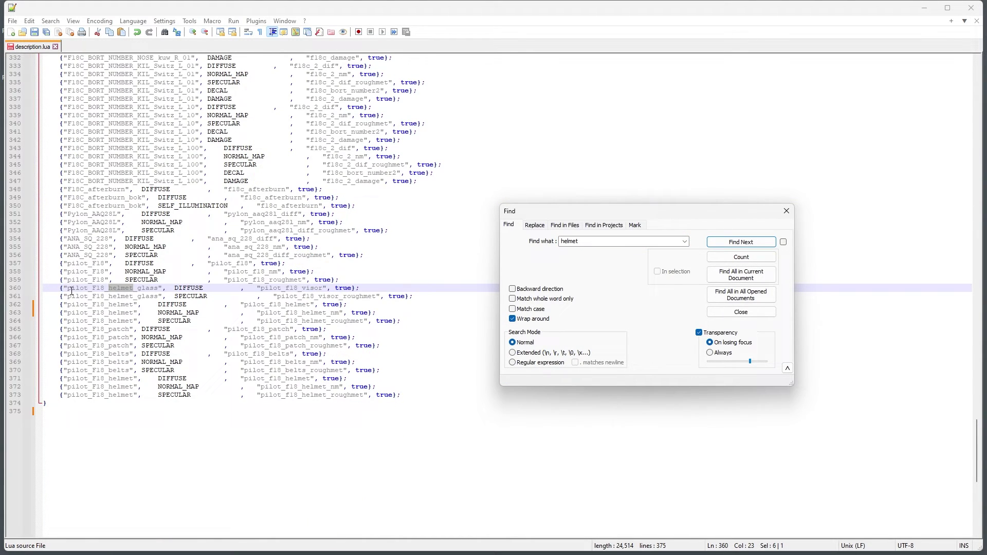
click(60, 289)
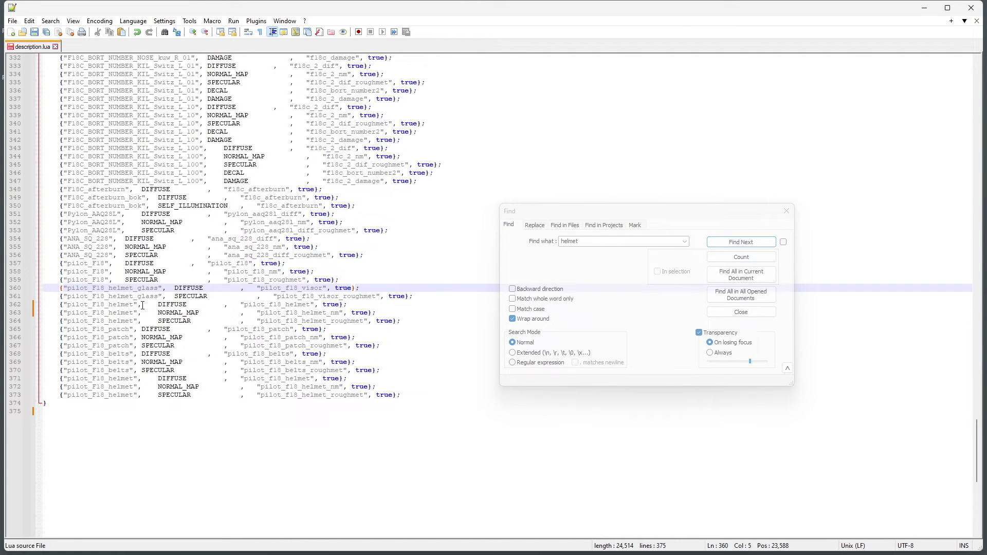
key(Return)
Insert a blank line before the final helmet entries and delete the three duplicate trailing ones
key(Down)
key(Down)
key(Down)
key(Down)
key(Down)
key(Down)
key(Down)
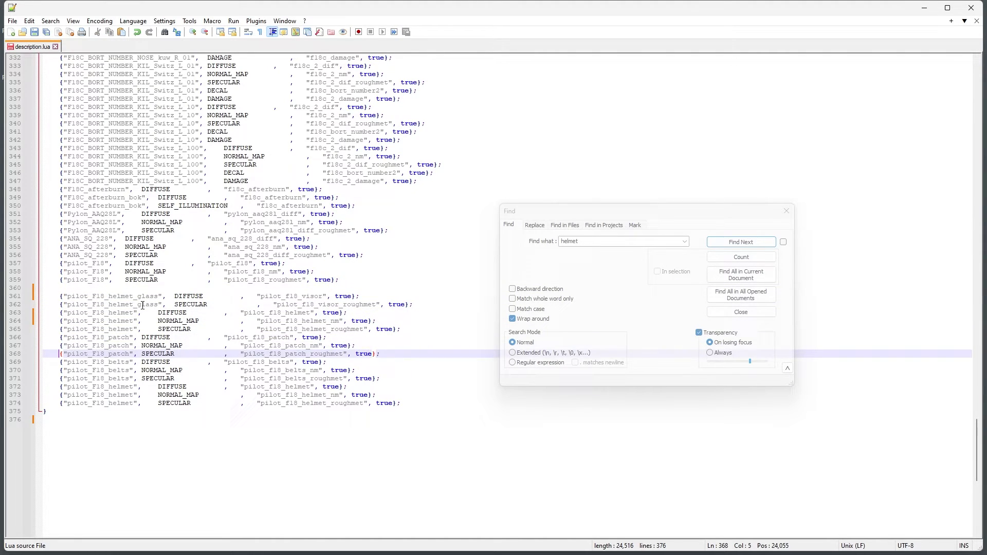
key(Down)
key(Down)
key(Down)
key(Down)
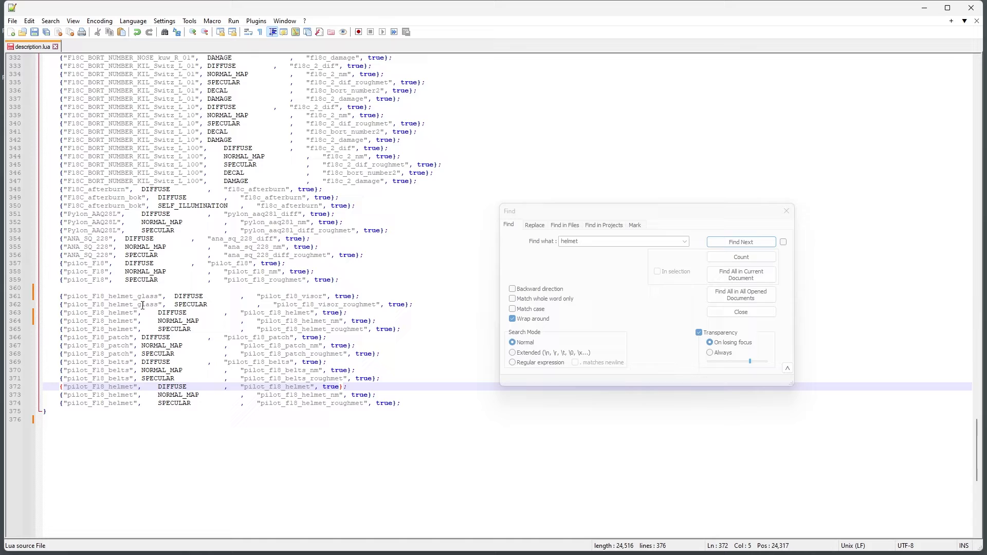
key(Return)
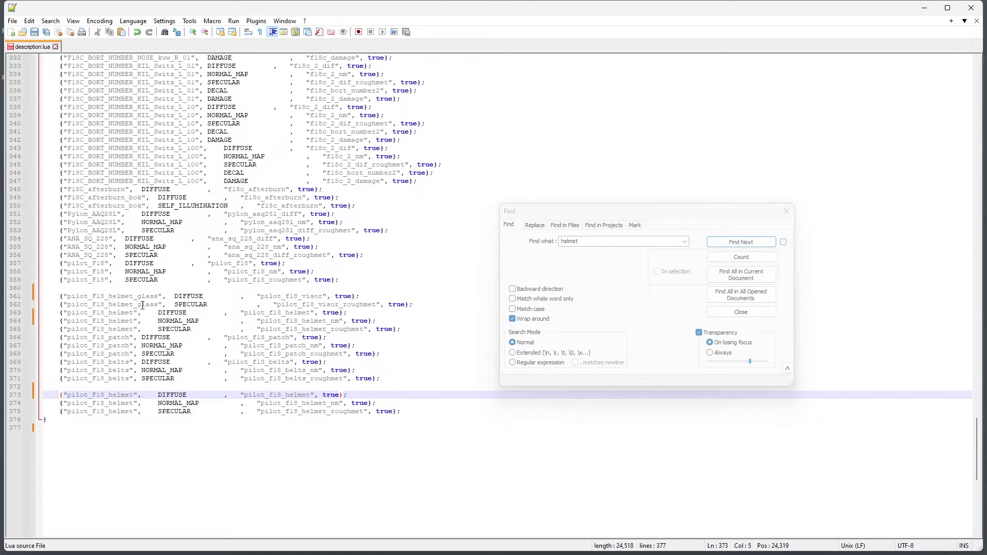
key(shift+Down)
key(shift+Down)
key(shift+End)
key(Delete)
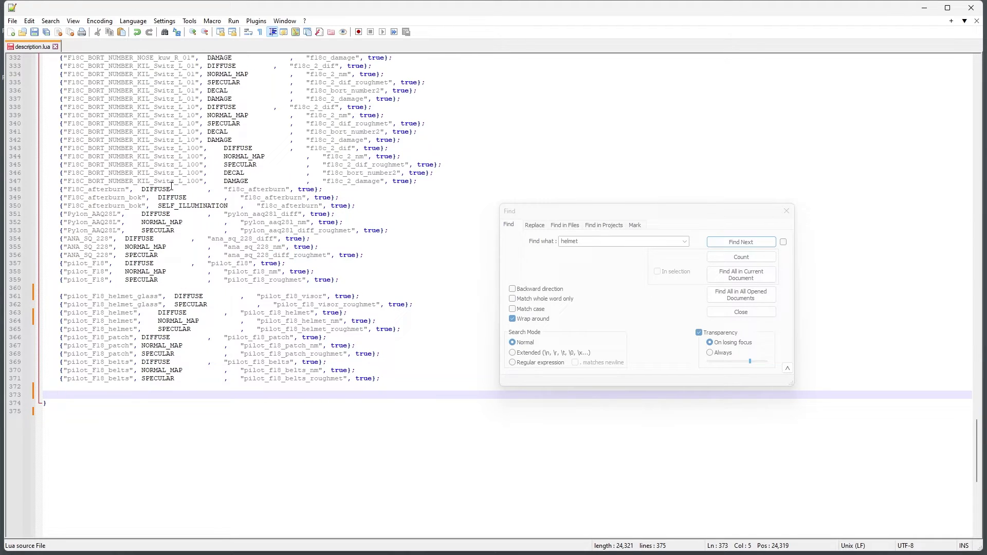
Isolate the pilot_f18_helmet DIFFUSE line between blank lines and close the search box
click(168, 313)
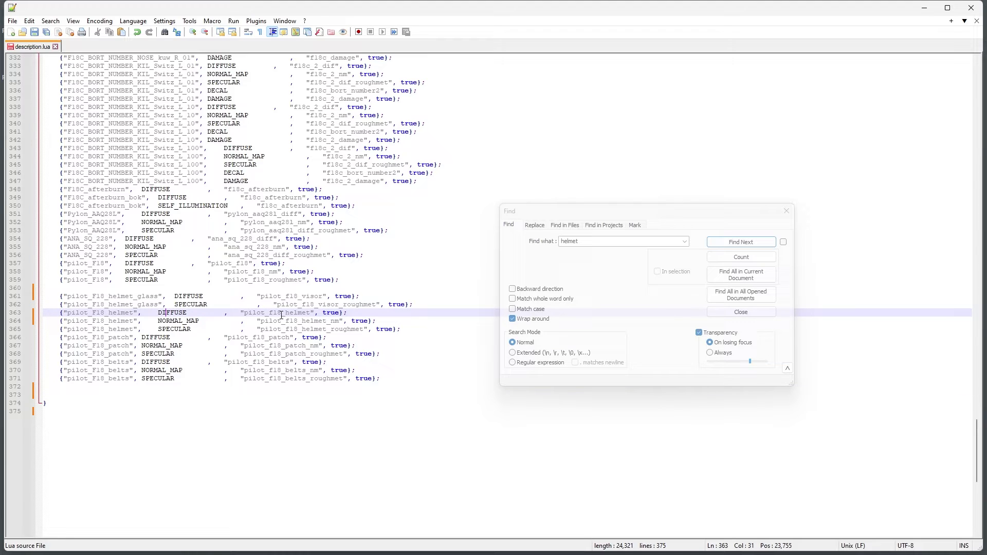
key(Home)
key(shift+End)
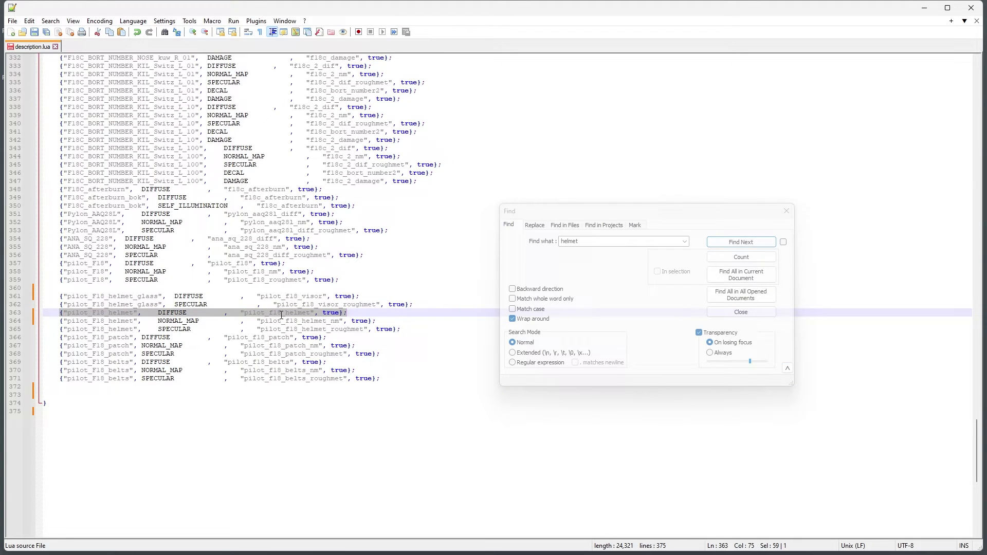
key(Up)
key(Down)
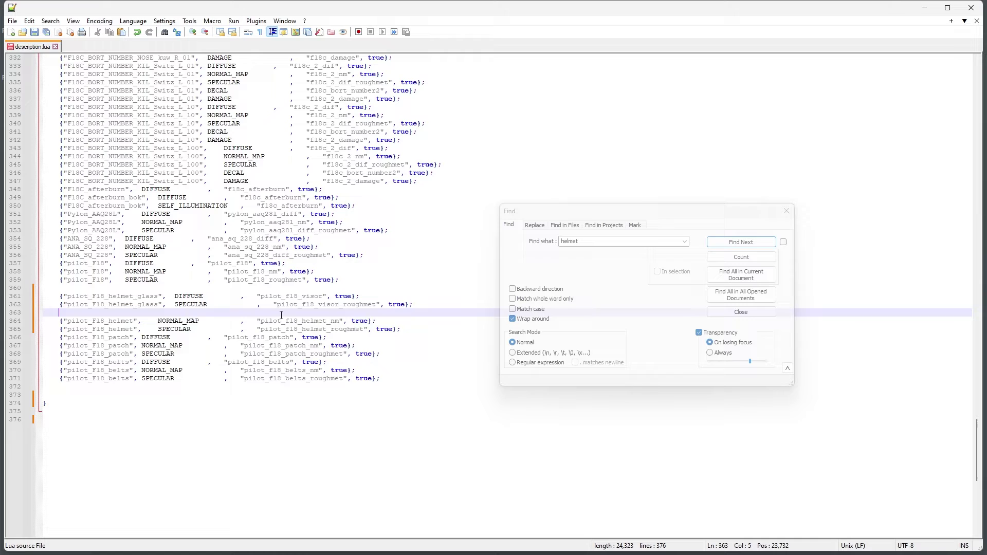
key(Home)
key(Return)
key(Down)
key(Return)
key(Up)
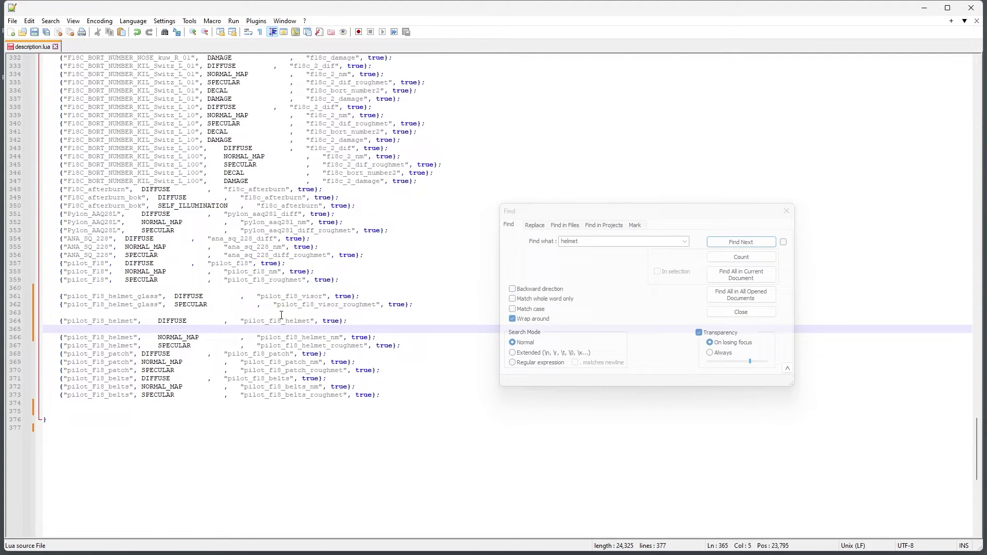
key(ctrl+f)
key(Escape)
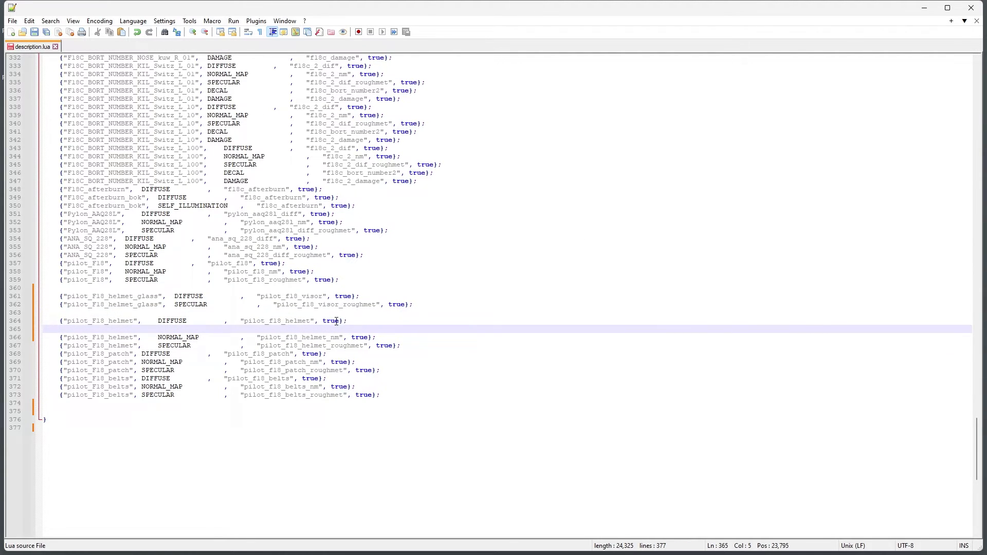
Change true to false on line 364, add name = "Helmet Texture" at the end, and save
double_click(336, 321)
text(false)
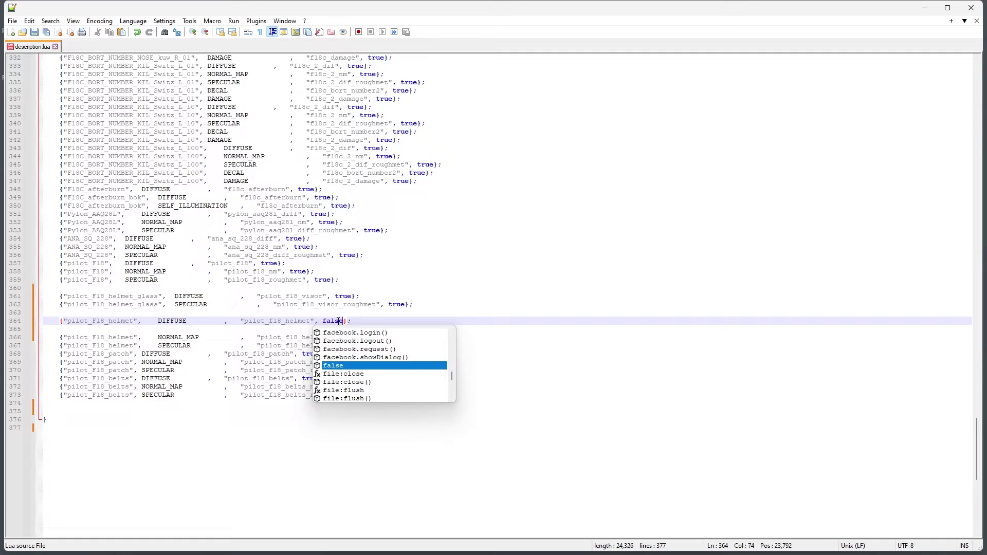
click(136, 441)
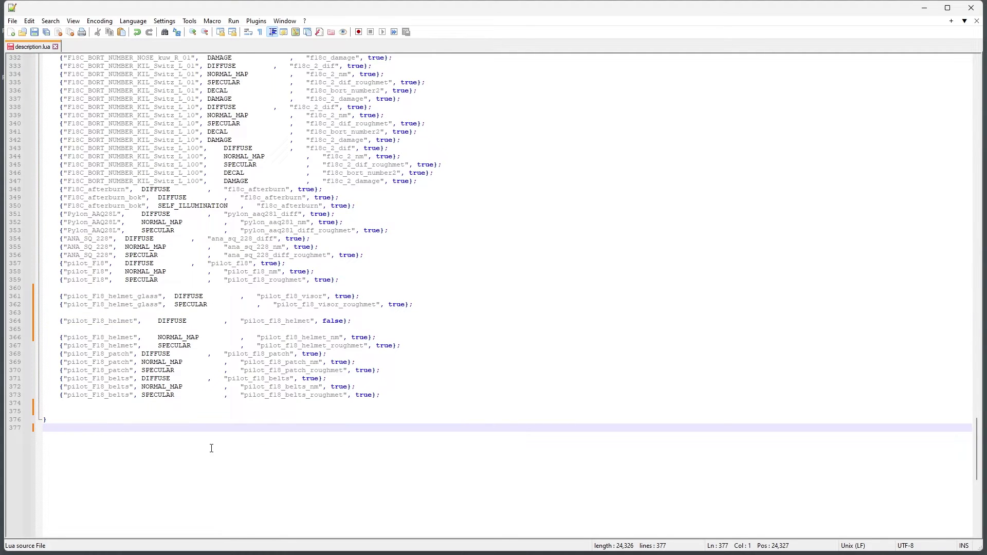
text(name = "Helmet Texture")
click(35, 33)
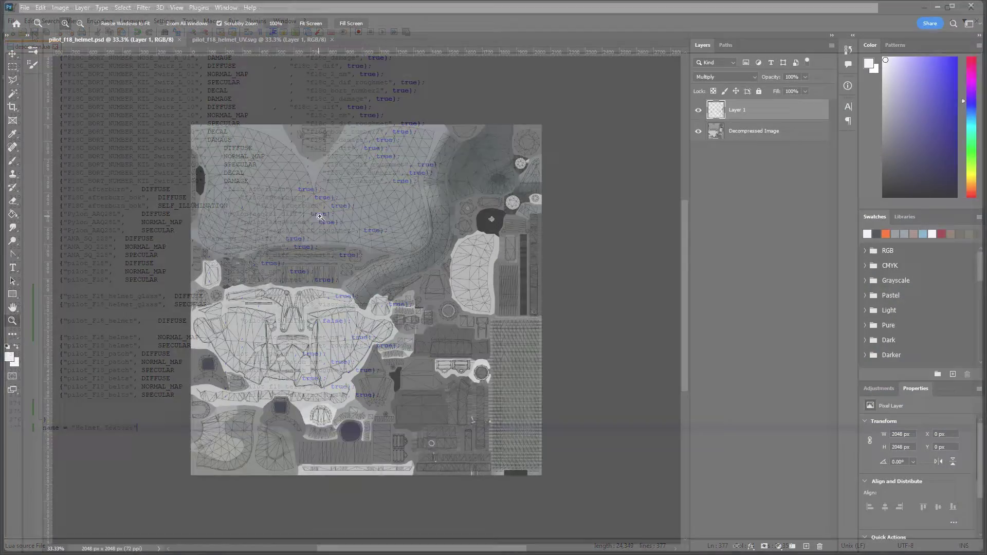
Trace an orange Pen shape over the helmet shell area along the seam
alt+scroll(375, 216, up, 5)
scroll(540, 352, up, 1)
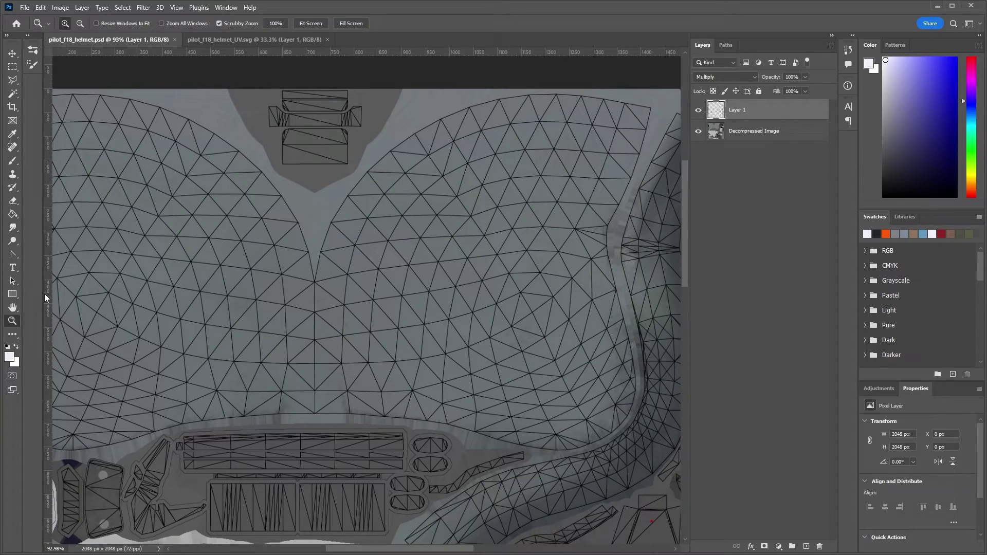
click(12, 254)
scroll(359, 231, right, 2)
click(607, 107)
click(579, 180)
click(558, 233)
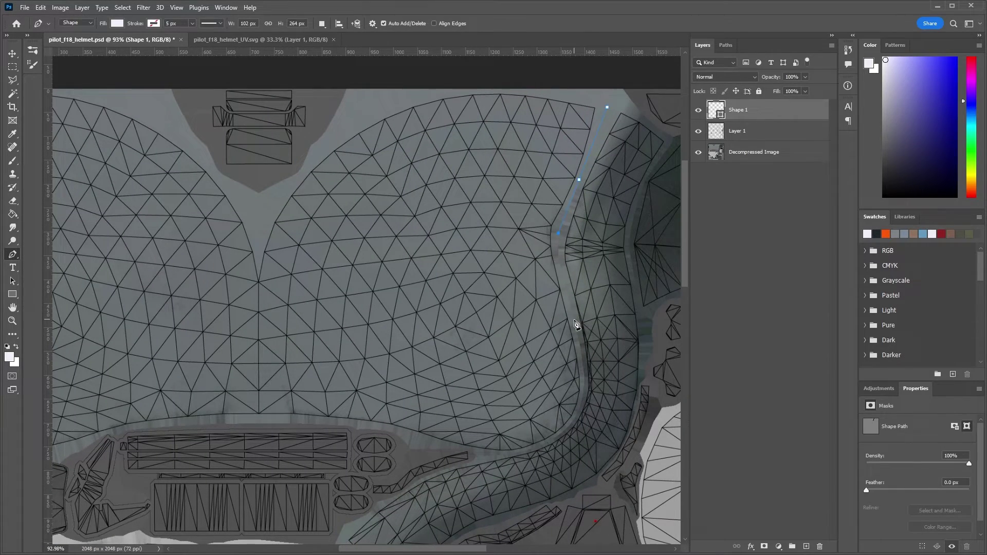
click(574, 327)
scroll(574, 326, down, 2)
click(581, 290)
click(574, 334)
click(516, 370)
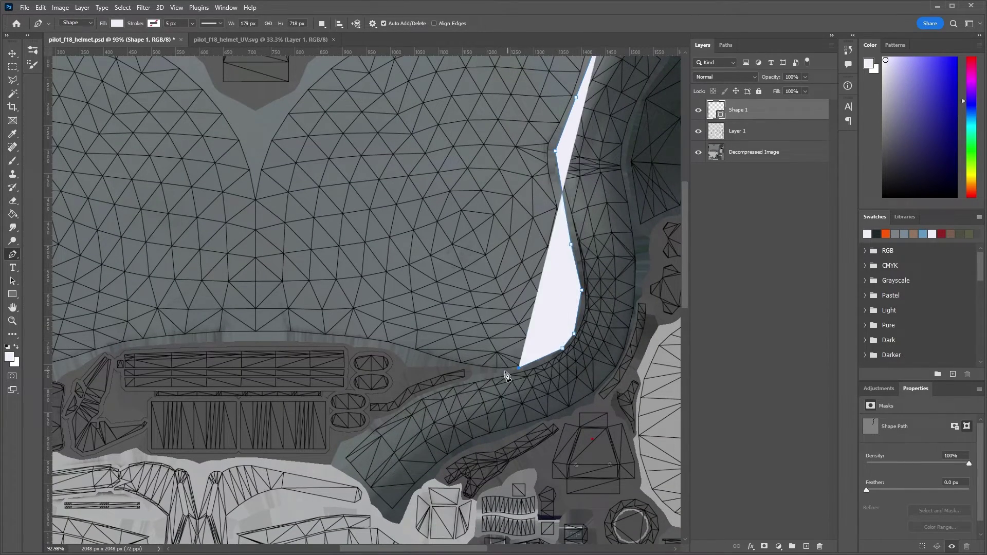
click(480, 363)
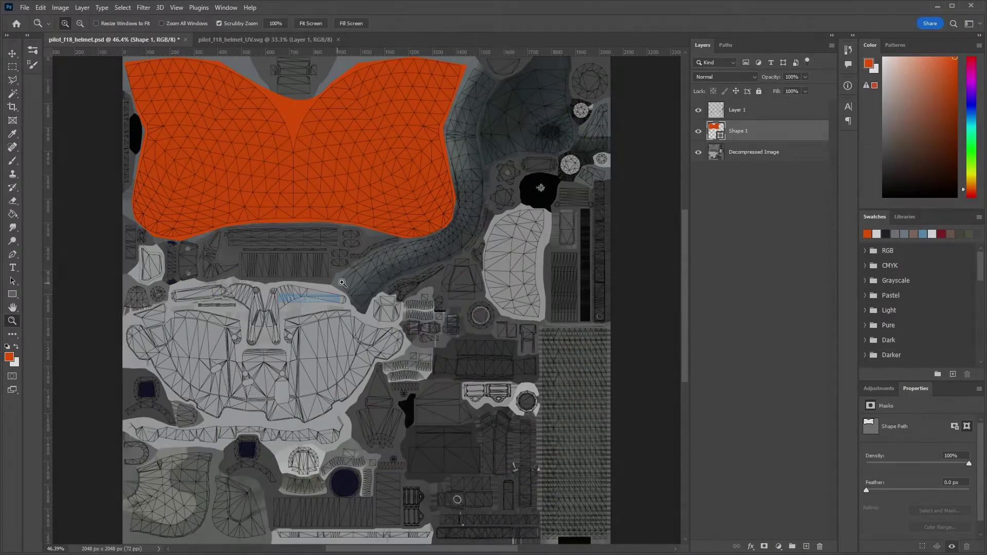
Hide the UV wireframe layer and save a DDS copy into FA-18C_hornet > Helmet Texture
click(698, 109)
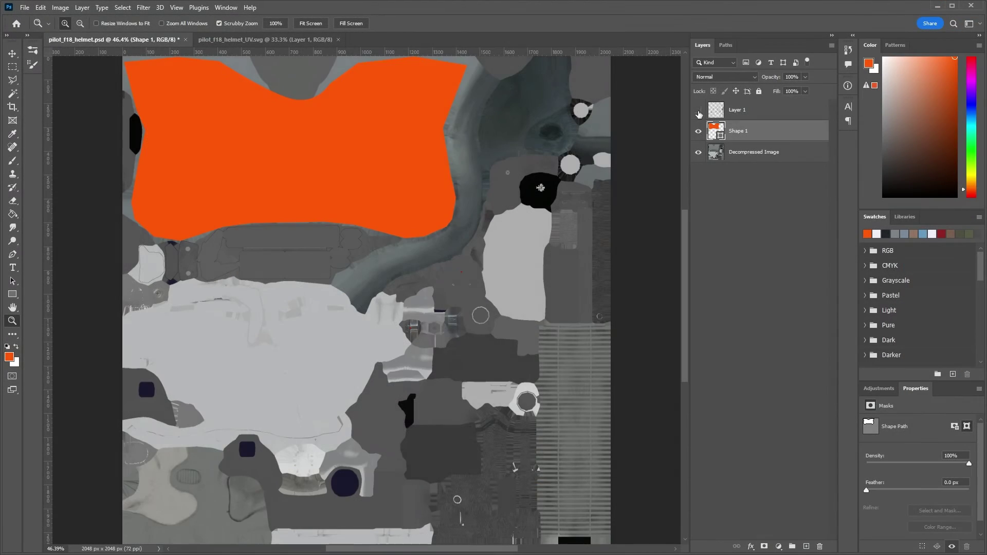
click(24, 7)
click(46, 137)
double_click(162, 115)
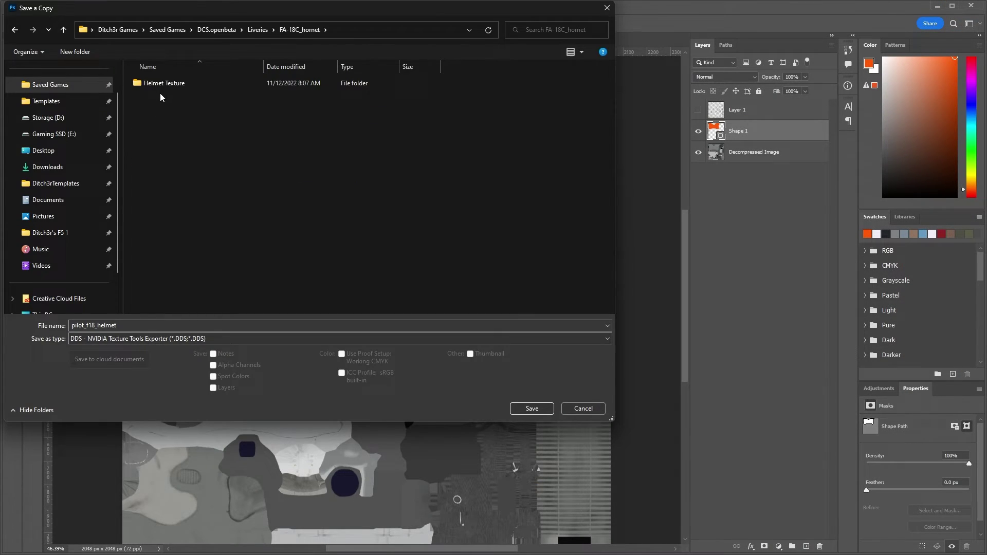
double_click(161, 87)
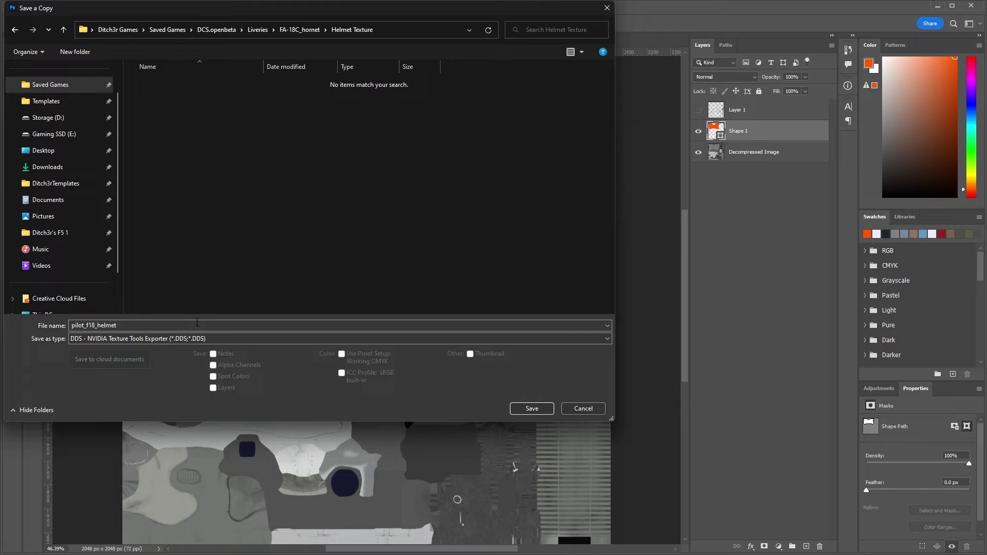
click(529, 408)
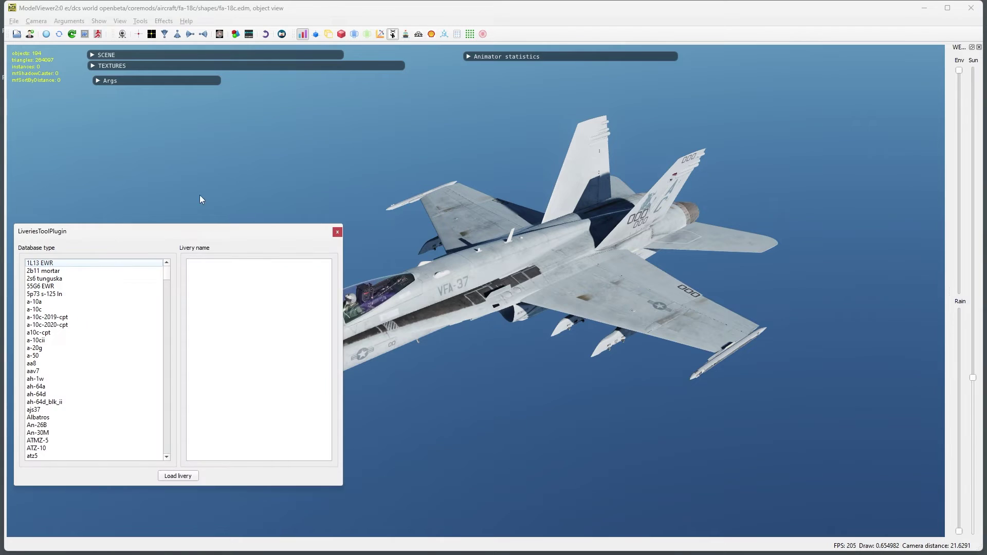
Load the FA-18C_hornet Helmet Texture livery and orbit the view to inspect the orange helmet in the cockpit
click(62, 335)
key(f)
scroll(61, 391, down, 6)
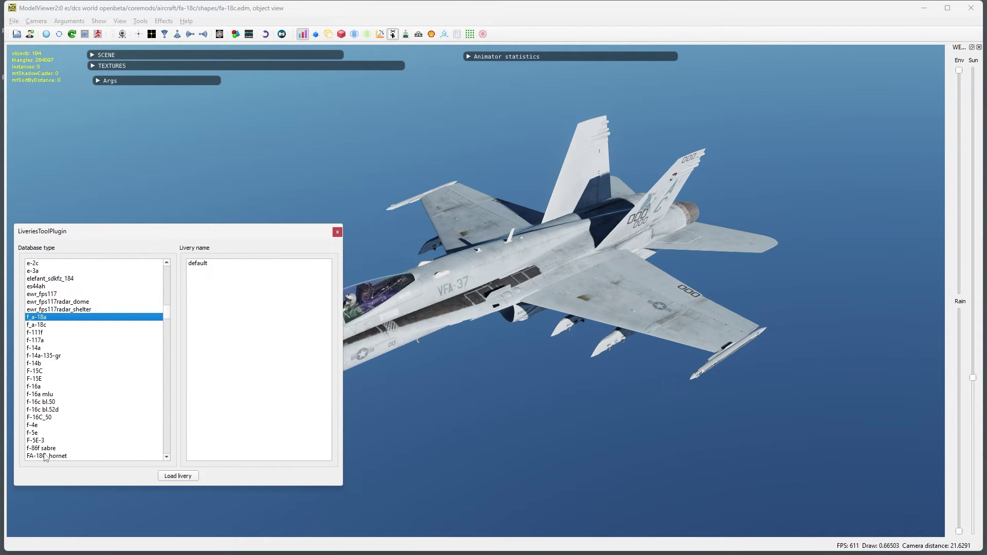
scroll(53, 415, down, 3)
click(54, 387)
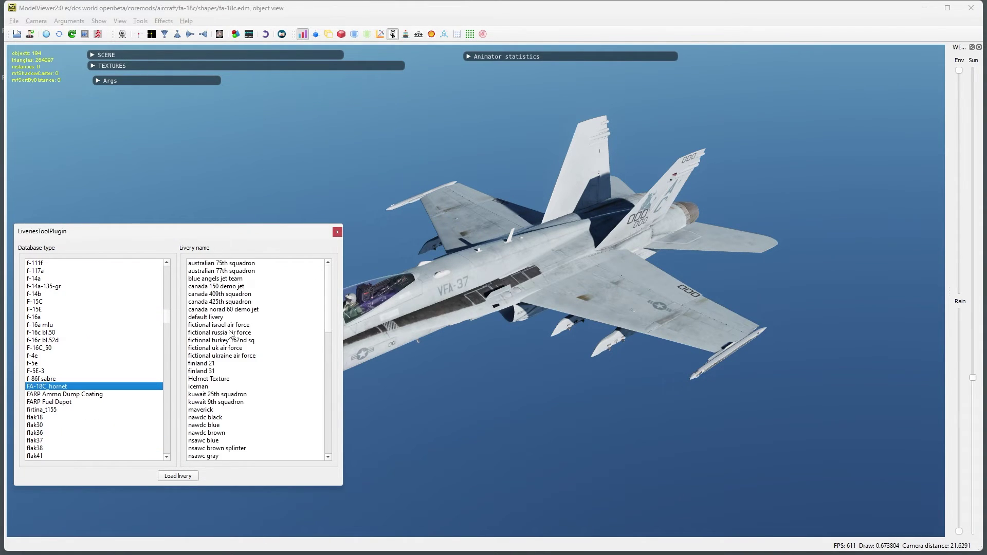
click(208, 379)
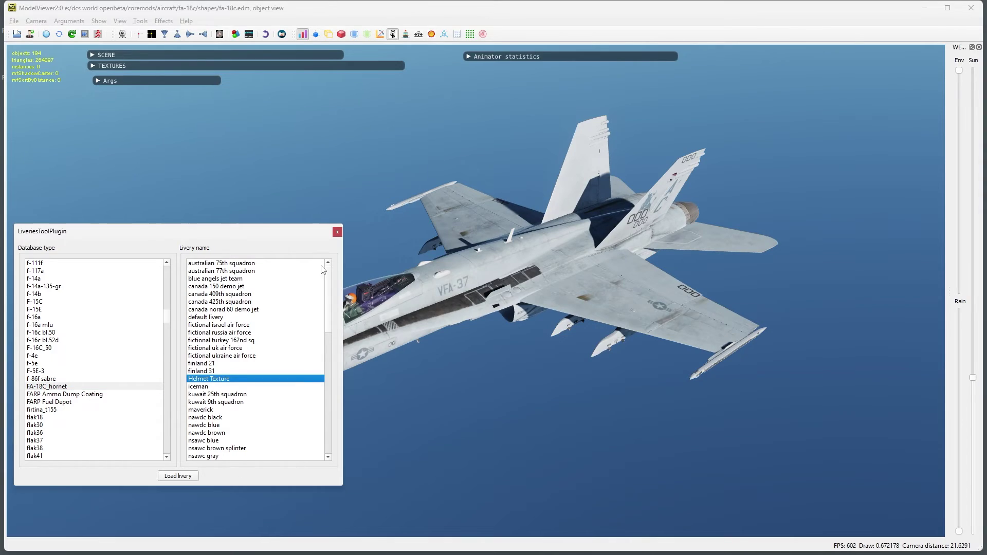
click(337, 232)
scroll(303, 203, up, 6)
drag(392, 208, 470, 245)
scroll(467, 209, up, 3)
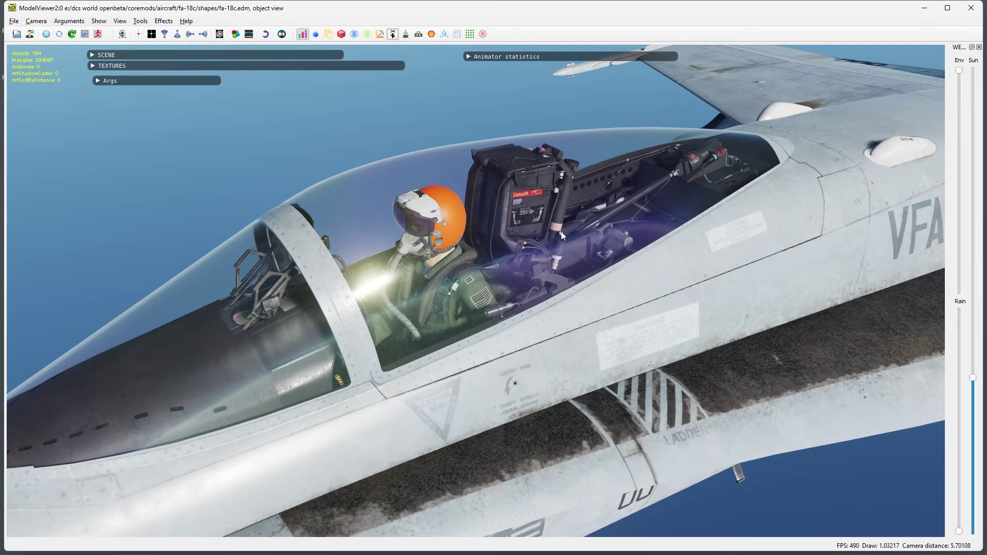